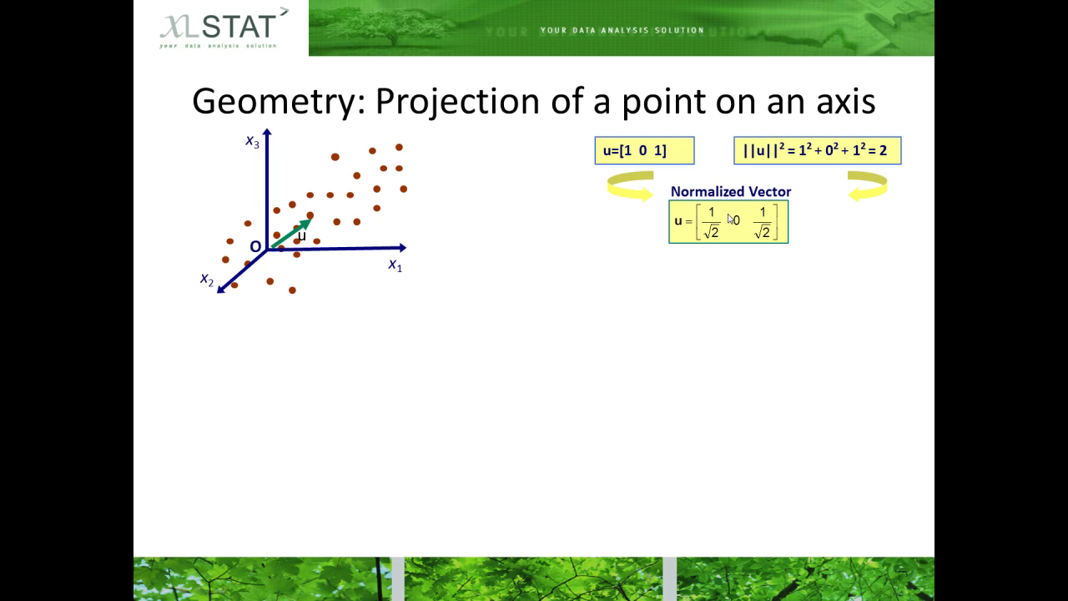
- Reveal the projection of Pi=[3 2 5] onto axis u, which equals 5,65
left_click(731, 218)
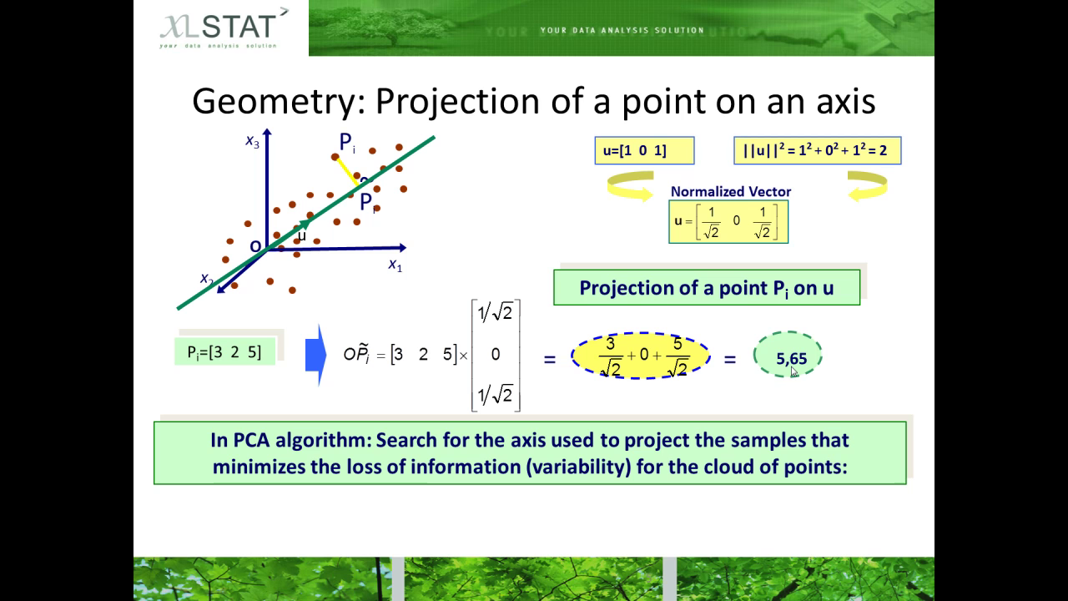
- Show the min/max projection formulas, then advance to the 'PCA is an iterative process' slide
left_click(793, 371)
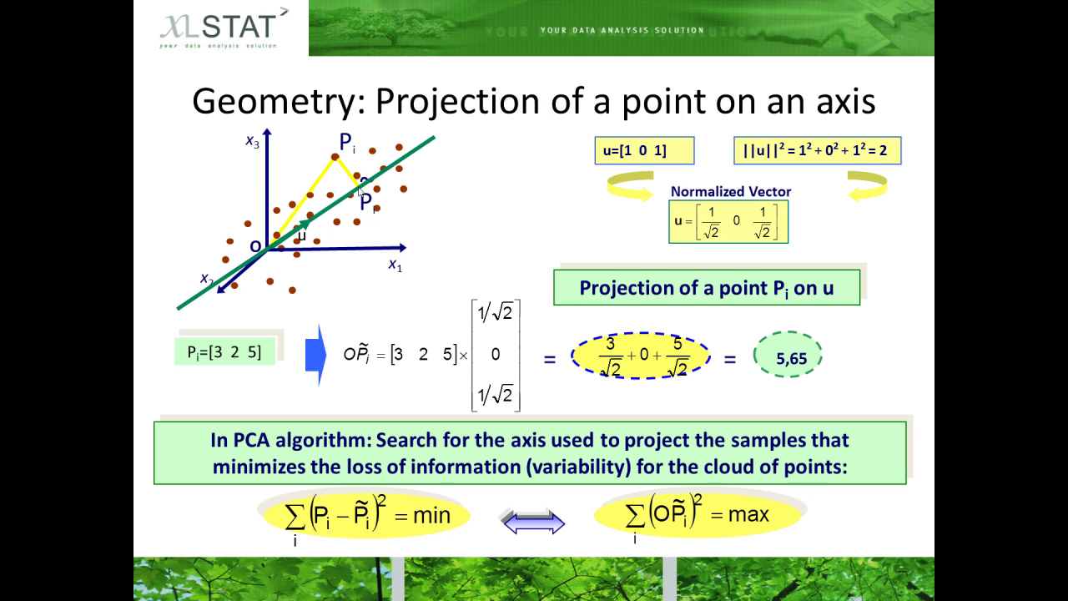
key("Right")
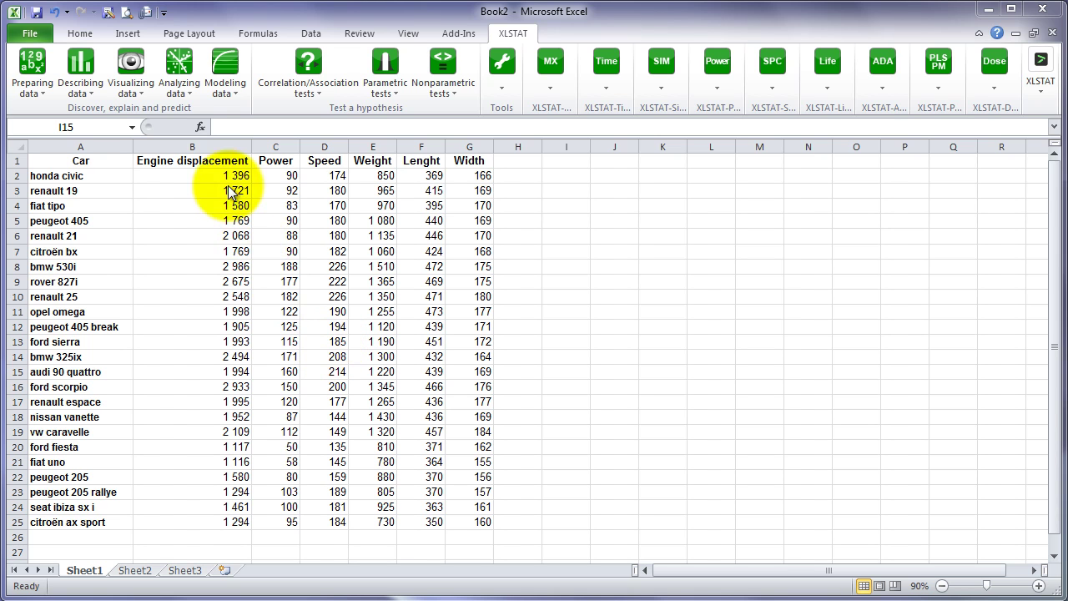
- Launch XLSTAT's Principal Component Analysis (PCA) from the Analyzing data menu
left_click(182, 84)
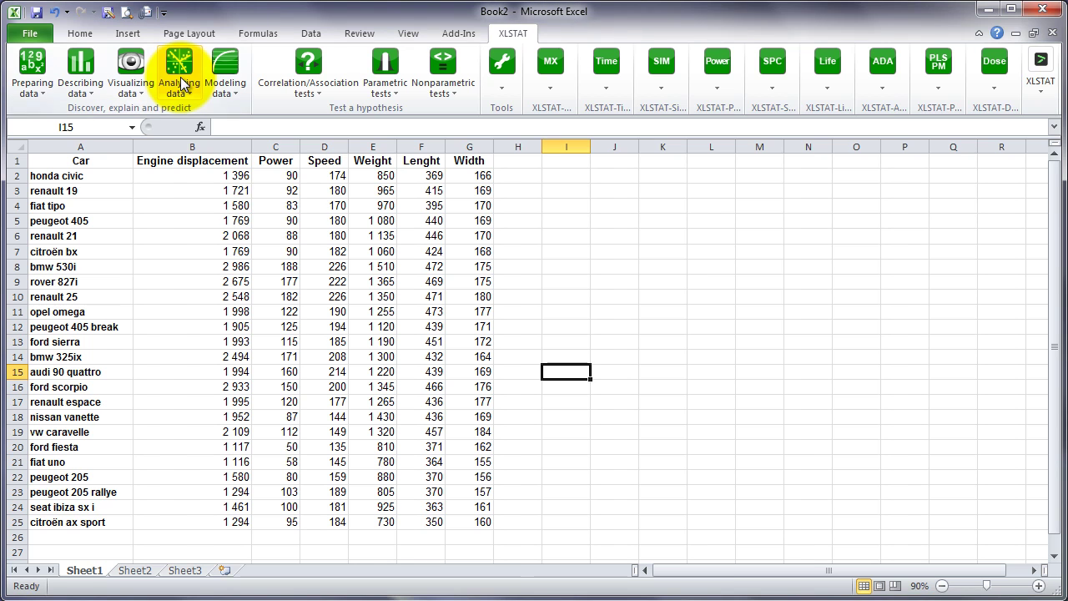
left_click(181, 84)
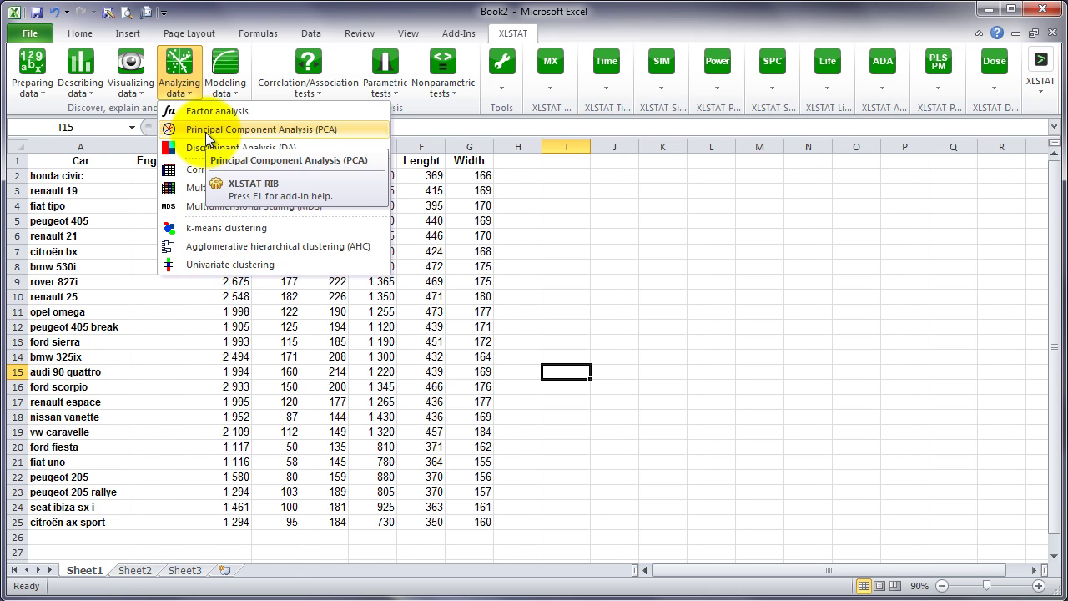
left_click(206, 132)
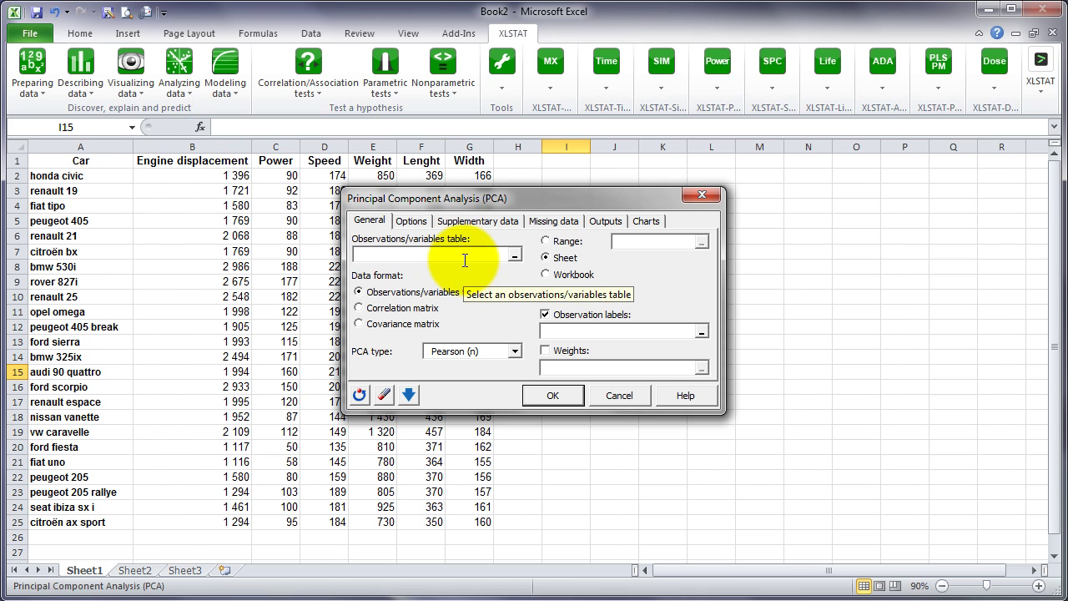
- Use Sheet1 B1:G25 as the PCA data table, keeping Pearson (n) as the PCA type
left_click(516, 258)
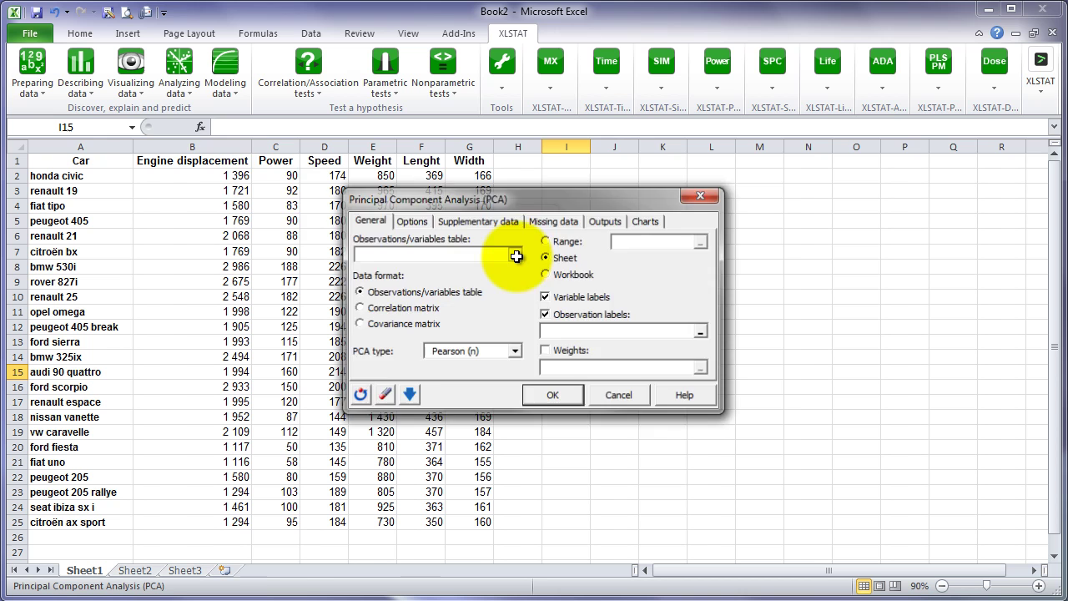
left_click_drag(203, 160, 462, 527)
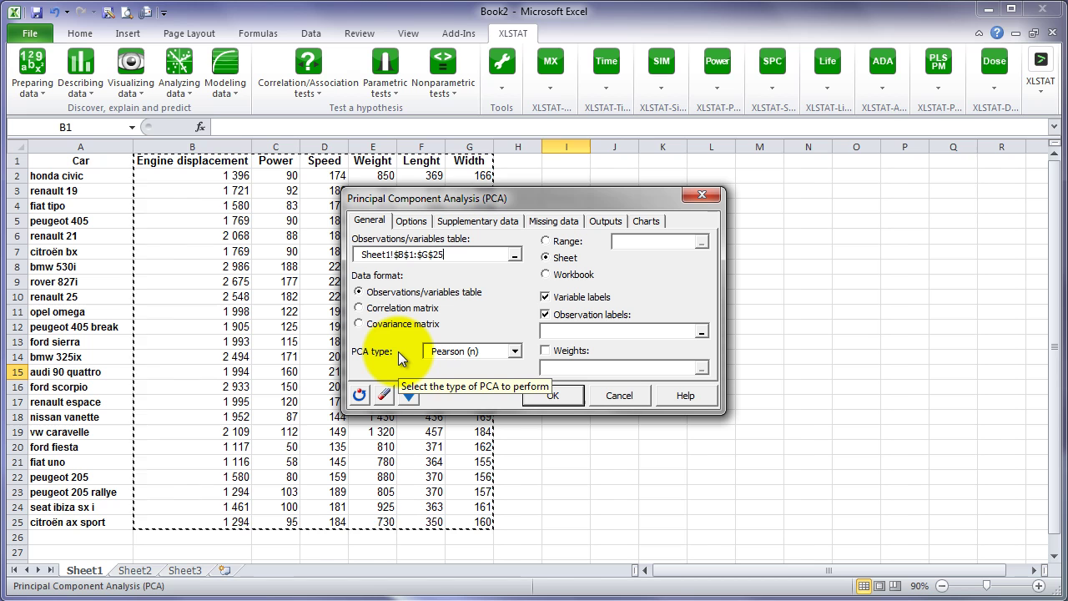
left_click(516, 353)
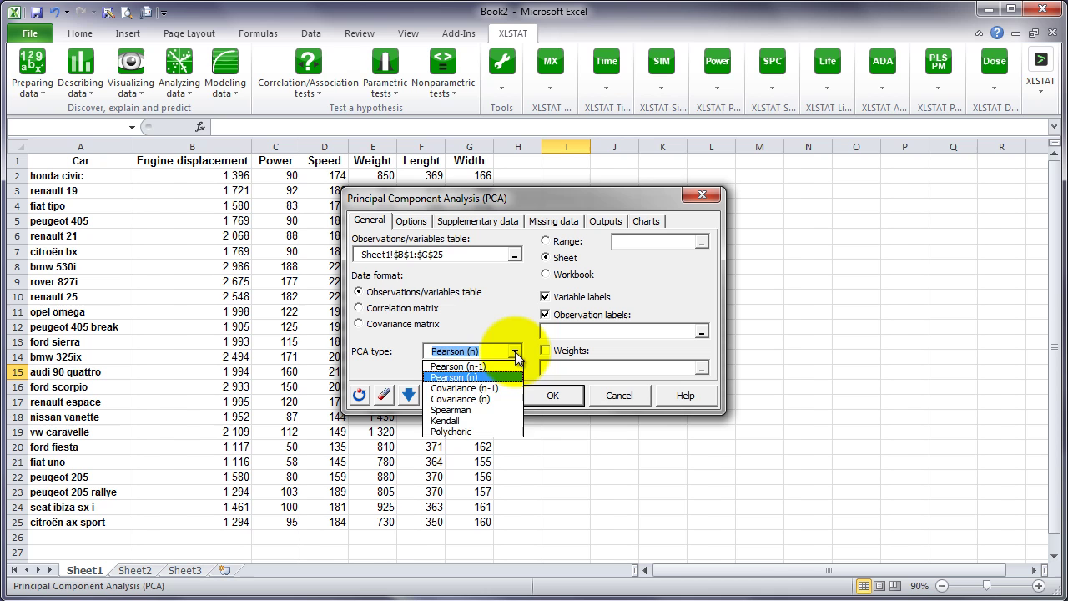
left_click(517, 355)
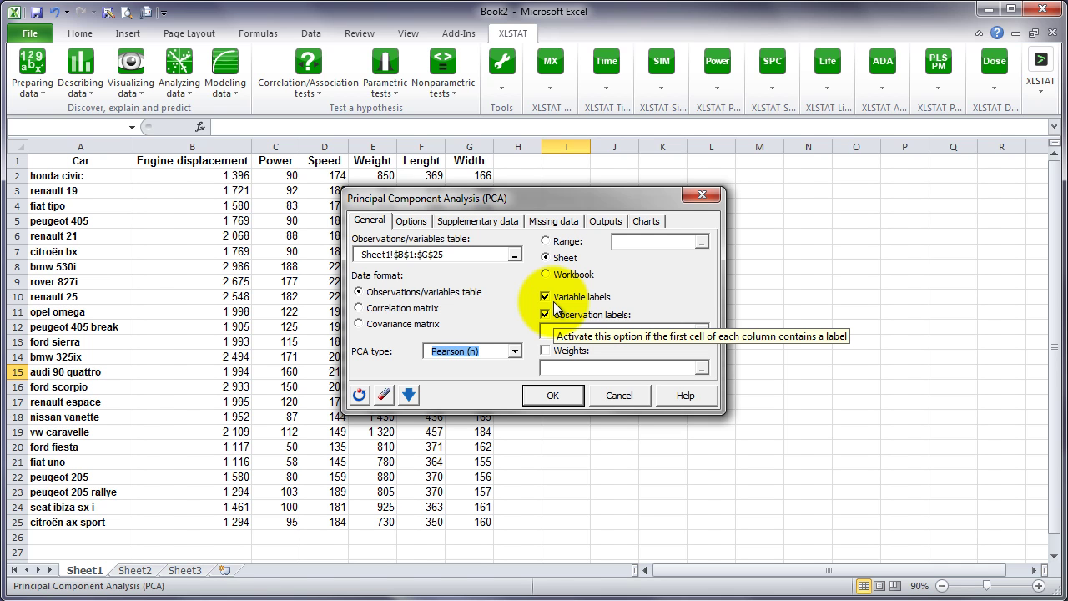
- Set the car names in A1:A25 as PCA observation labels, then go to Options
left_click(705, 334)
left_click(88, 161)
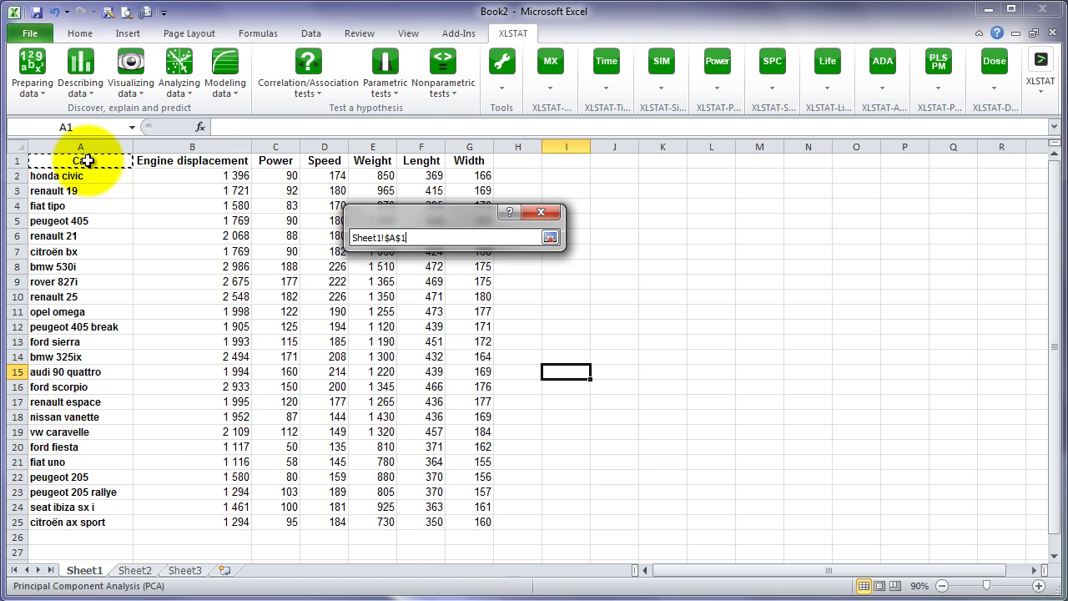
left_click_drag(88, 161, 90, 520)
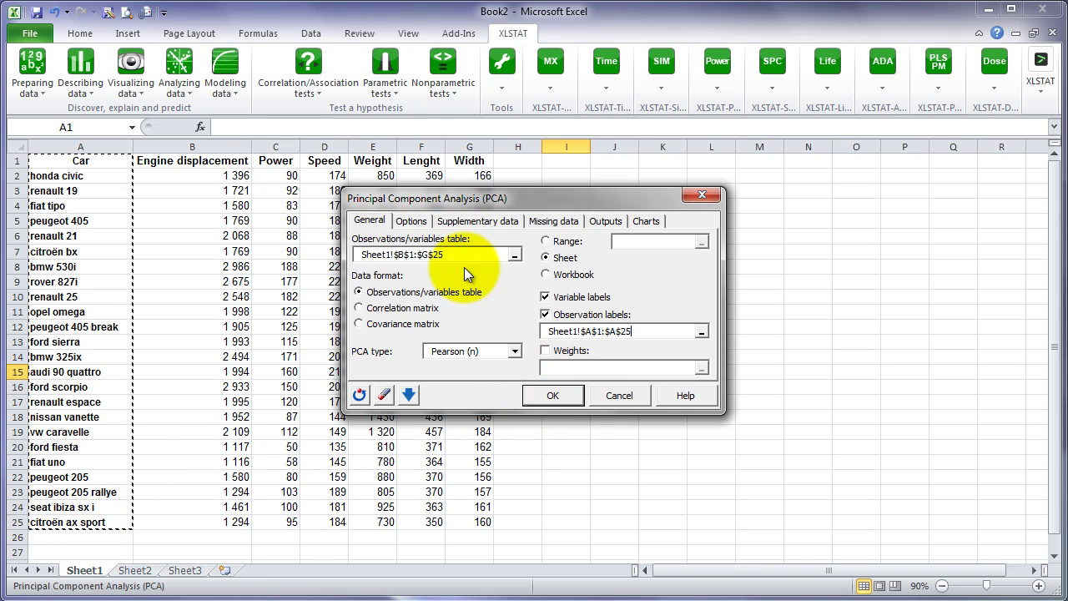
left_click(413, 222)
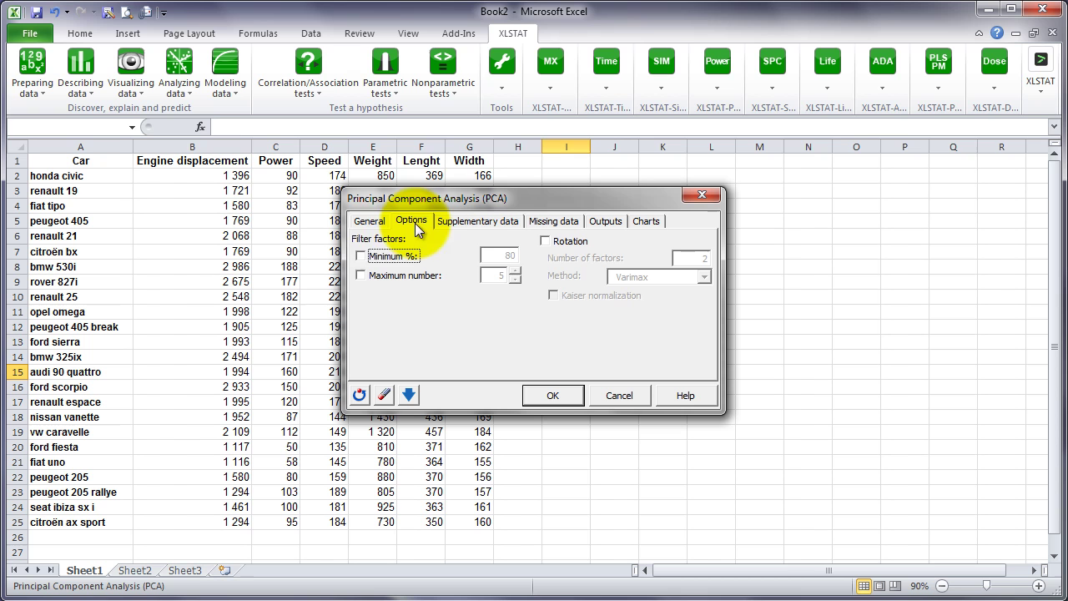
- Cap the kept factors at a maximum number of 5 under Filter factors
left_click(360, 274)
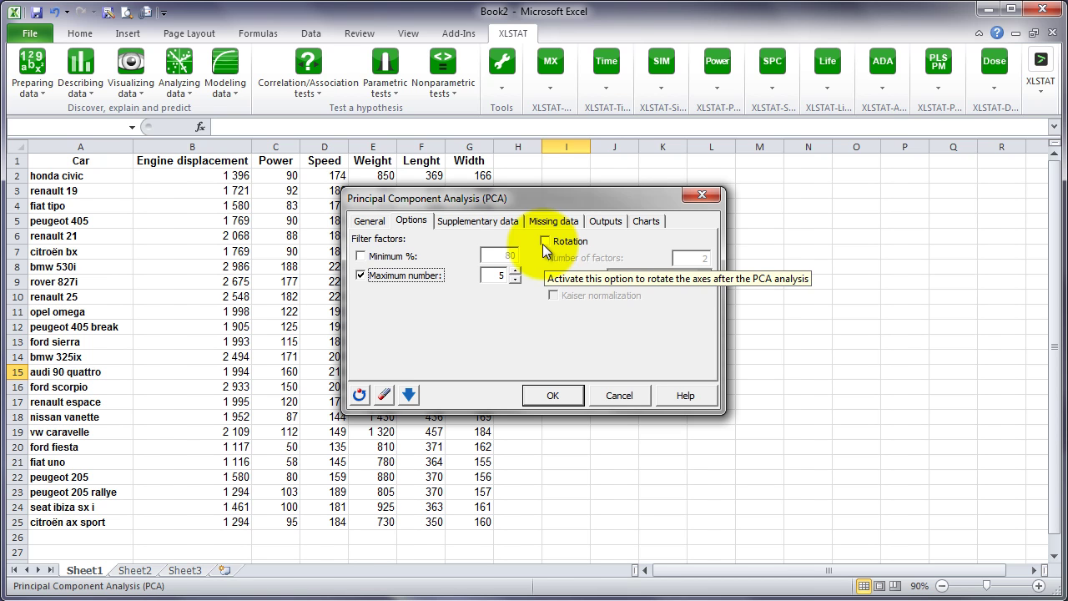
- Check the Supplementary data and Missing data pages, keeping 'Do not accept missing data'
left_click(499, 223)
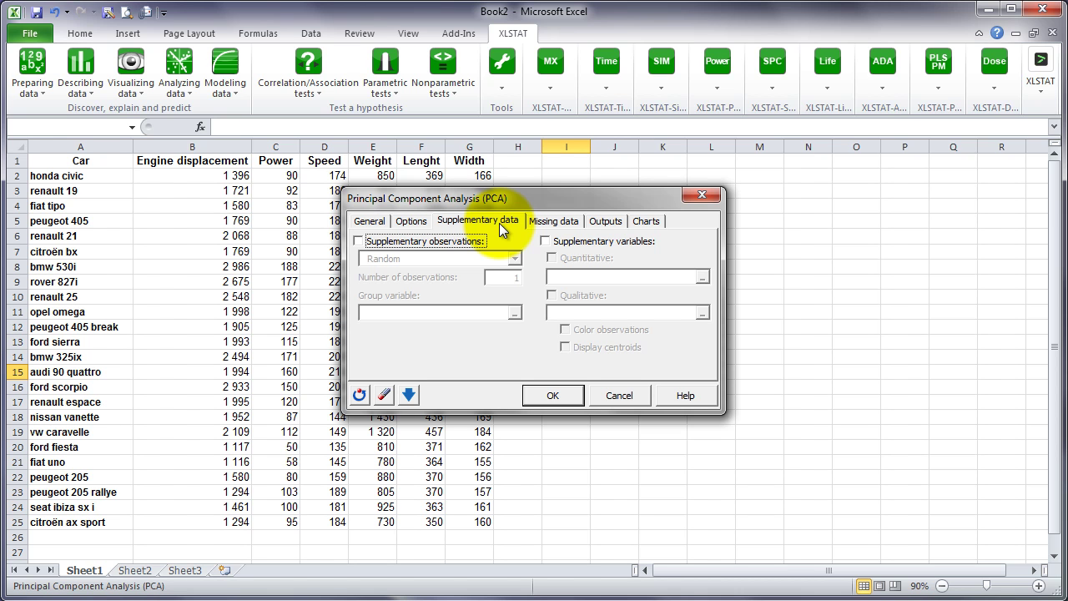
left_click(541, 222)
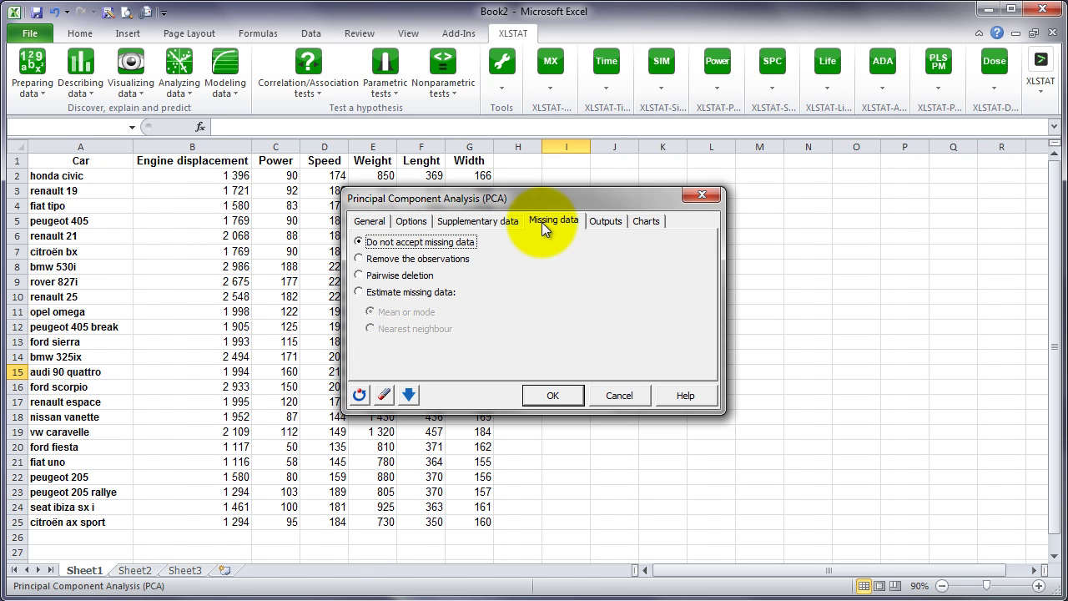
- Review the Outputs and Charts pages, leaving correlation, observation and Correlation biplot charts enabled
left_click(603, 224)
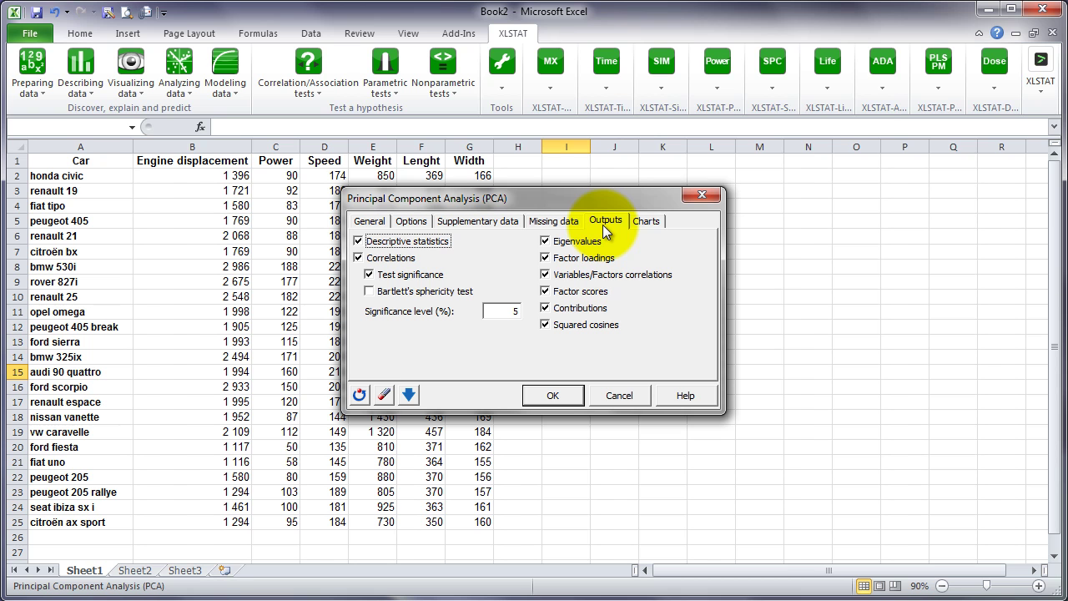
left_click(648, 220)
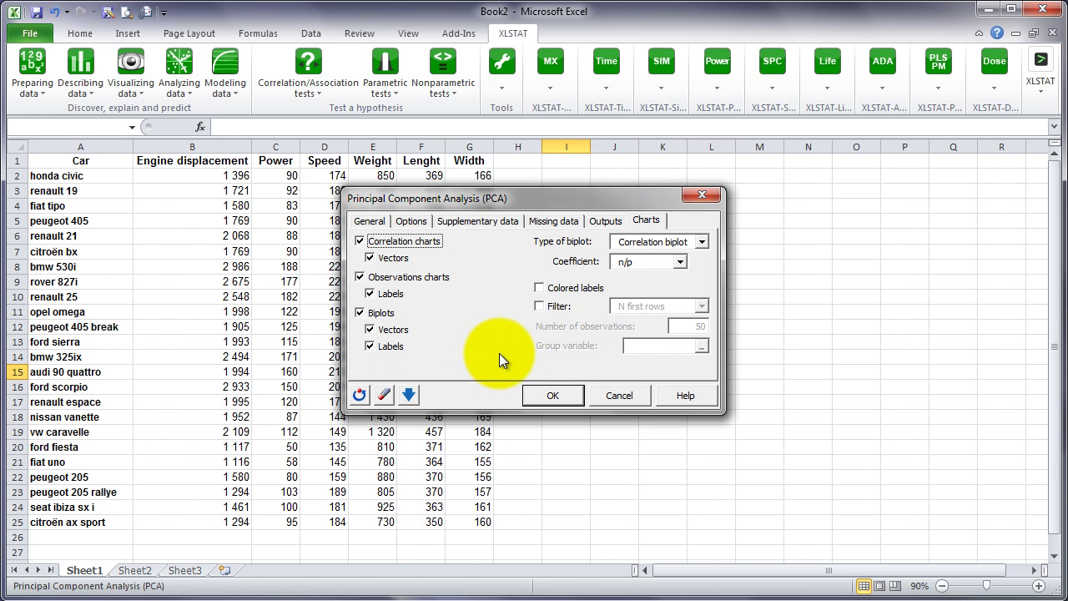
- Run the PCA and confirm the data selections to create the PCA results sheet
left_click(558, 397)
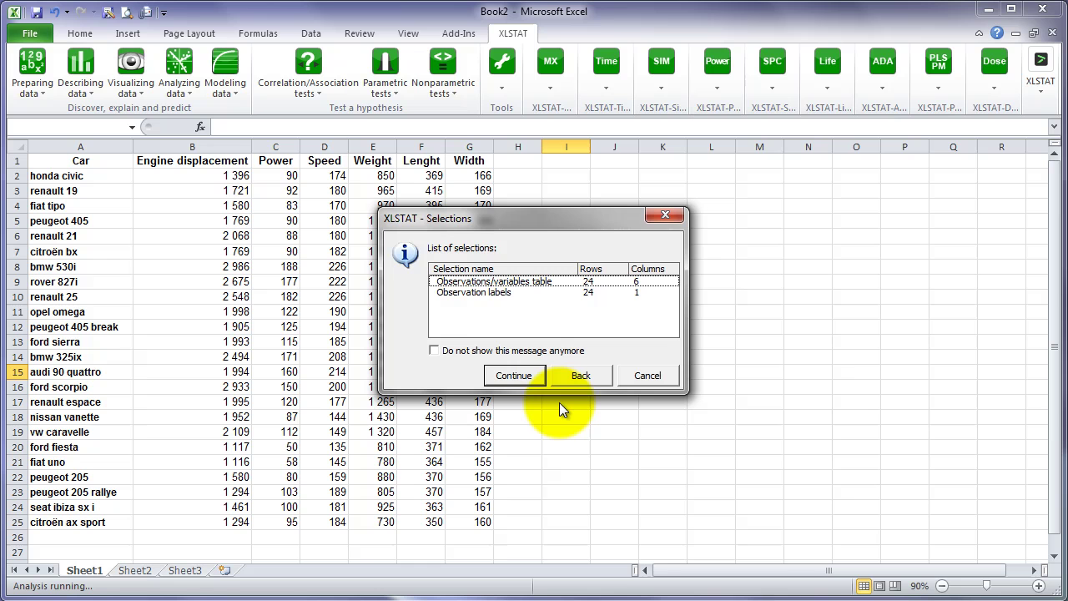
left_click(514, 375)
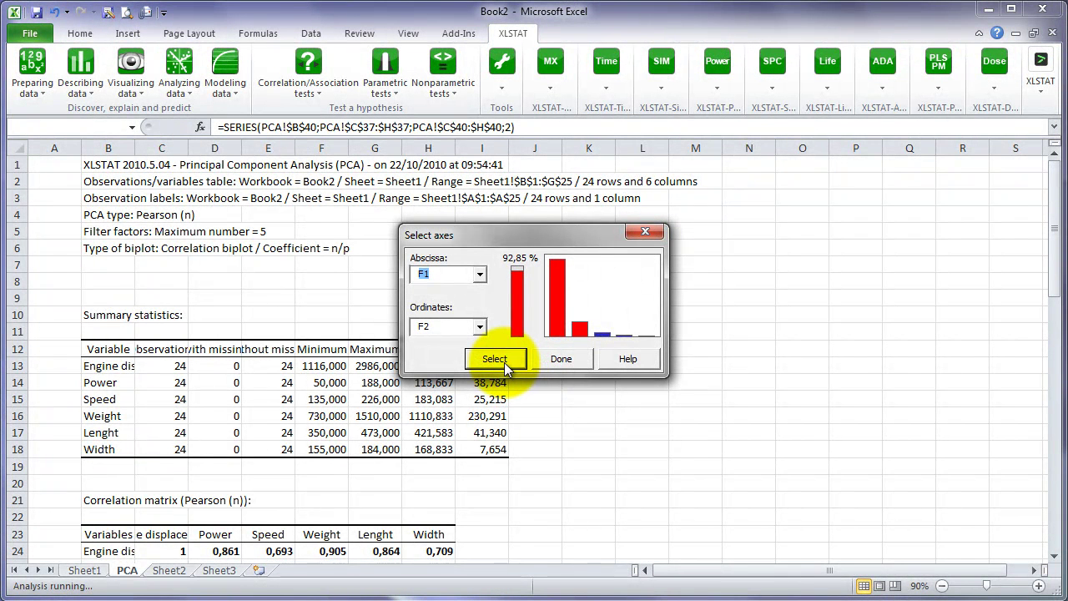
- Request charts for the F1/F2 and F2/F3 axis pairs, then finish selecting axes
left_click(504, 364)
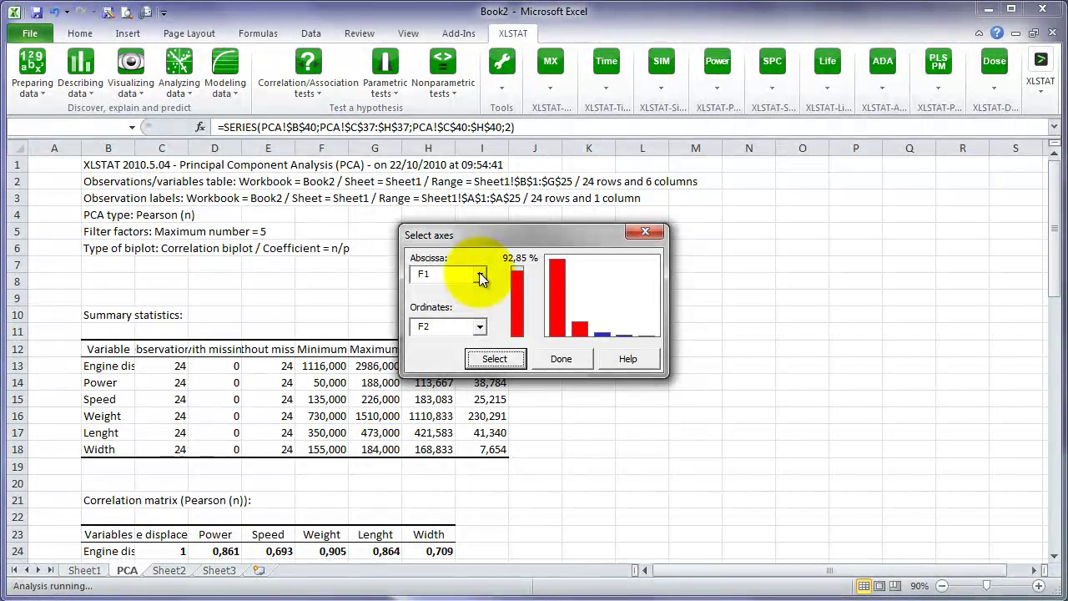
left_click(480, 275)
left_click(468, 302)
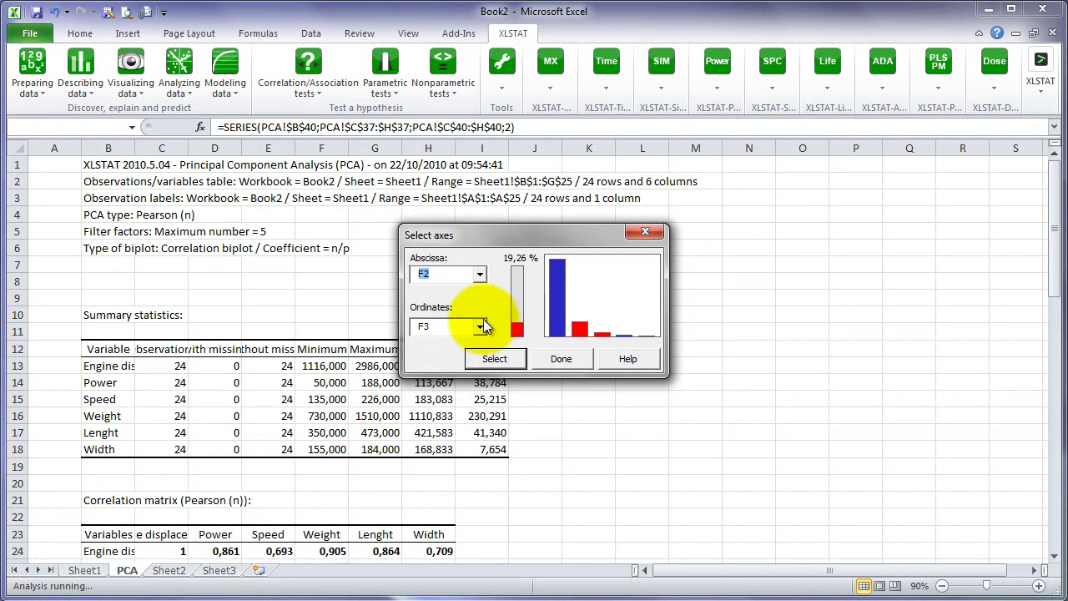
left_click(488, 361)
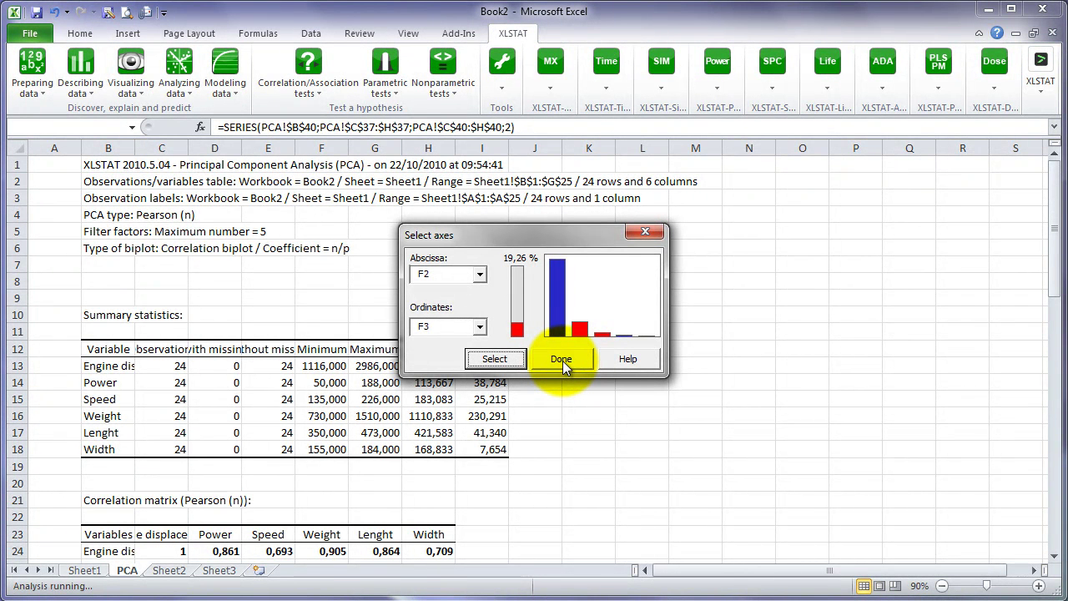
left_click(562, 361)
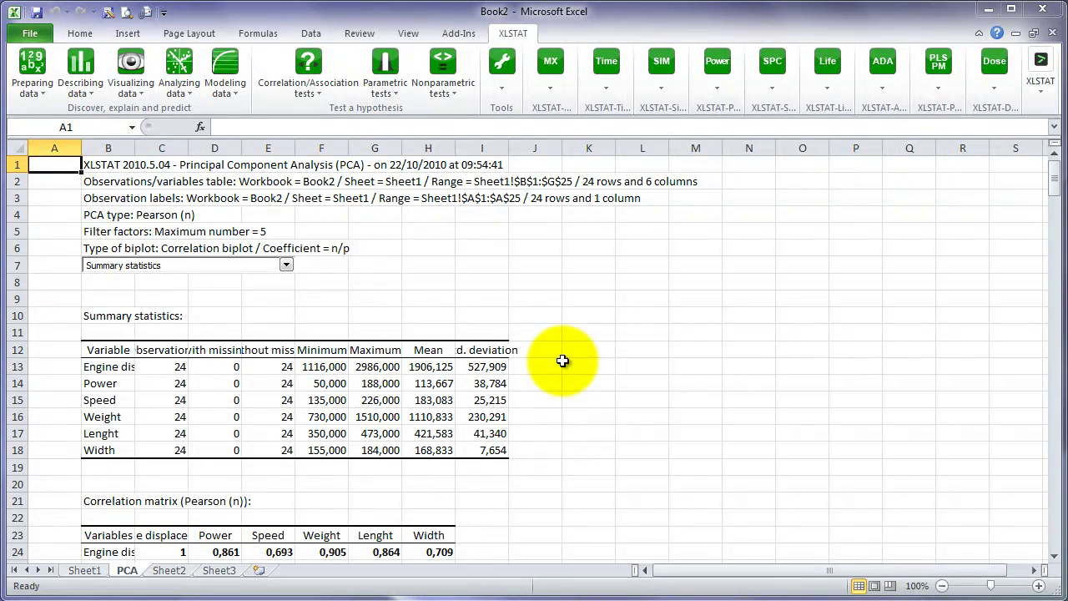
- Jump to the Summary statistics section and widen column B so names like Engine displacement show
left_click(286, 267)
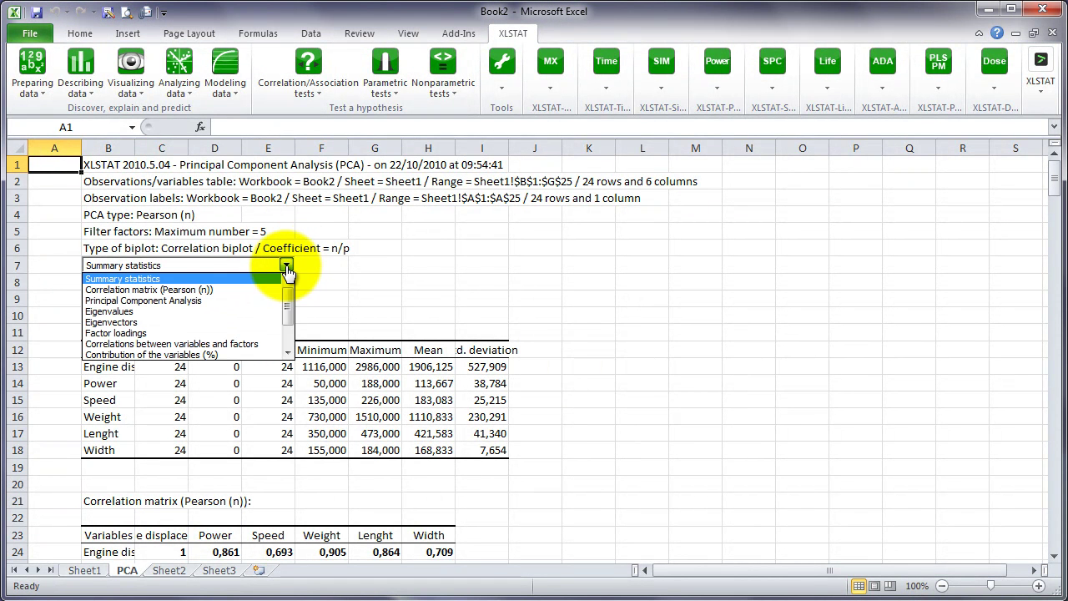
mouse_move(287, 288)
left_mouse_down()
mouse_move(291, 342)
mouse_move(289, 292)
left_mouse_up()
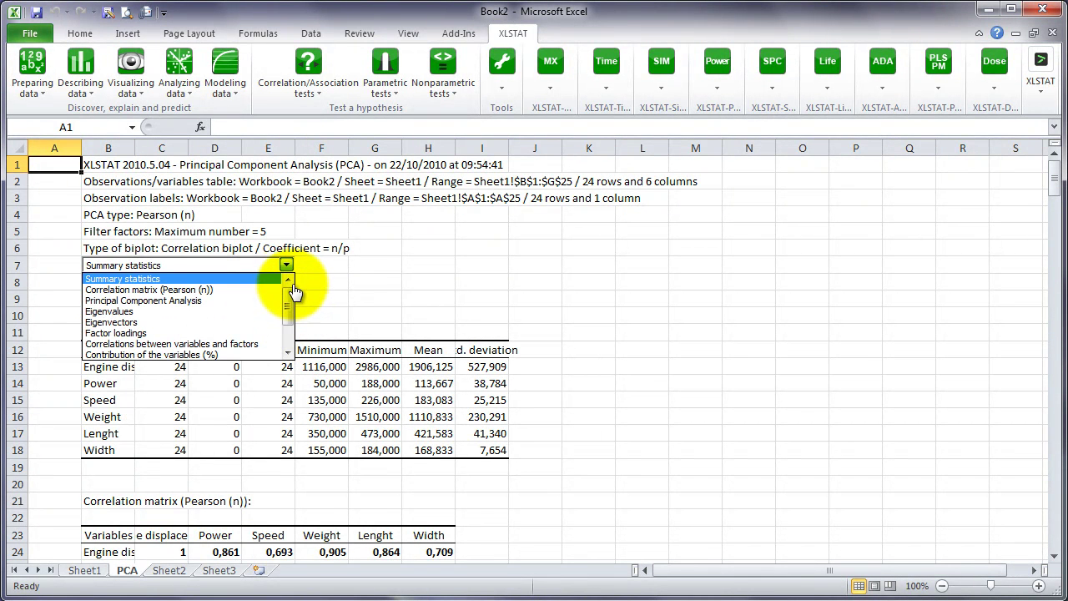
key("Return")
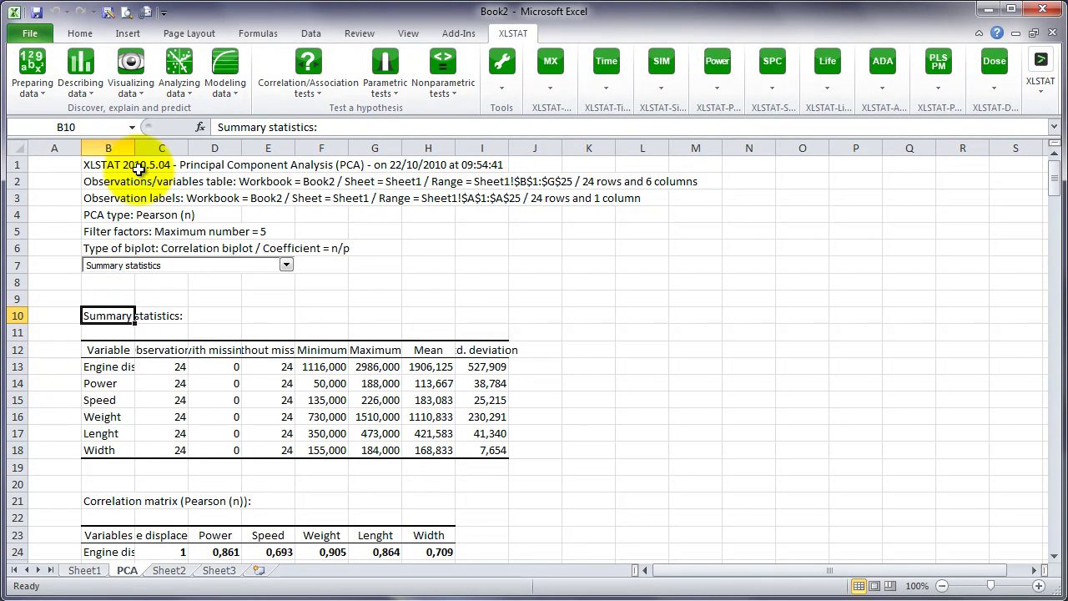
left_click_drag(135, 148, 176, 150)
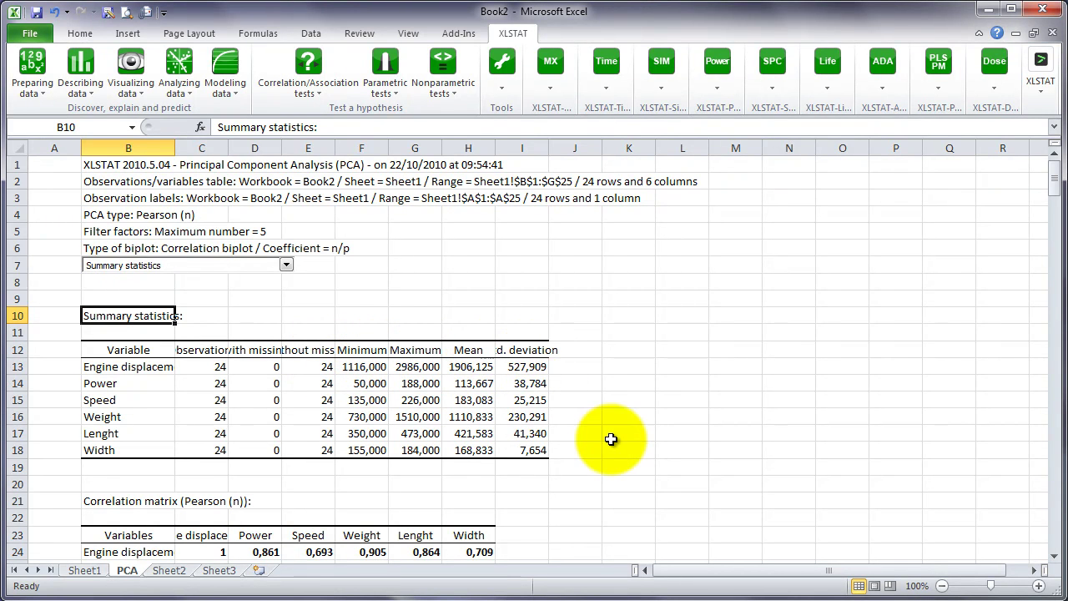
- Scroll to the Pearson correlation matrix and read the 0,861, 0,894 (Power–Speed) and 0,905 values
left_click(1057, 559)
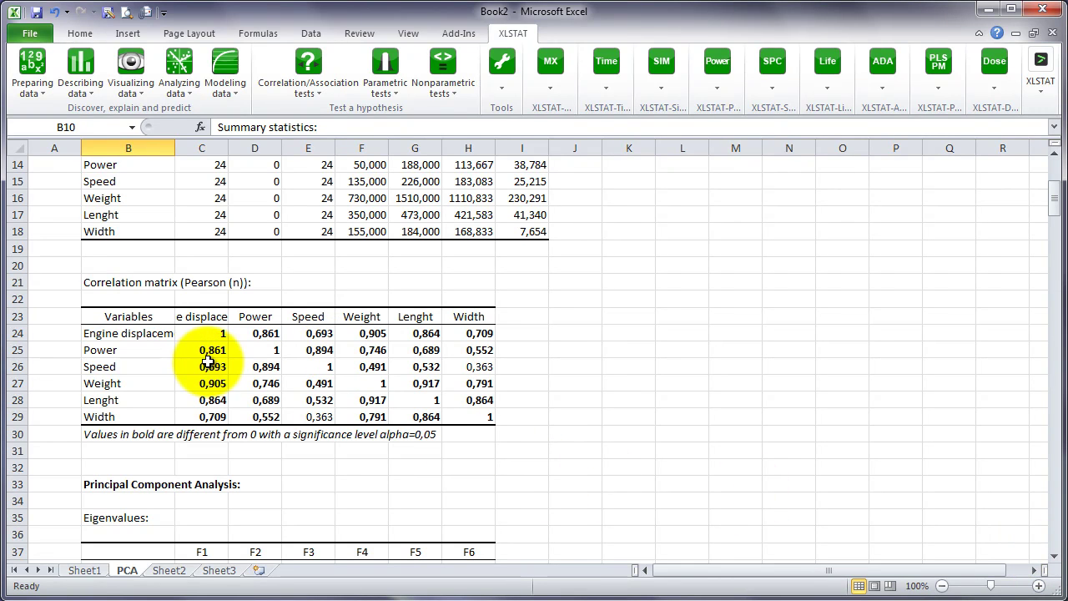
left_click(265, 334)
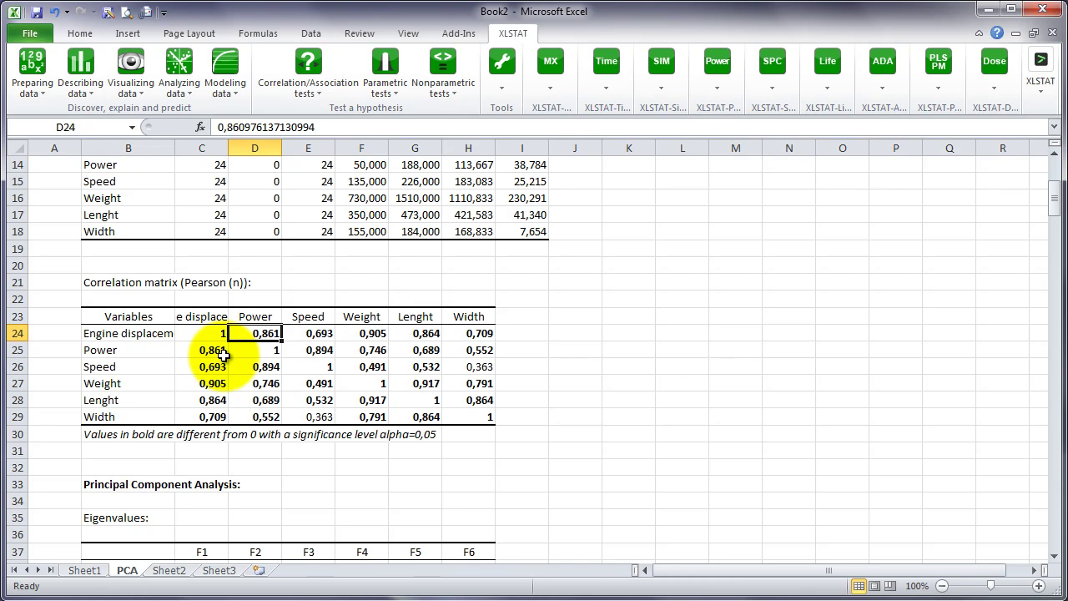
left_click(324, 351)
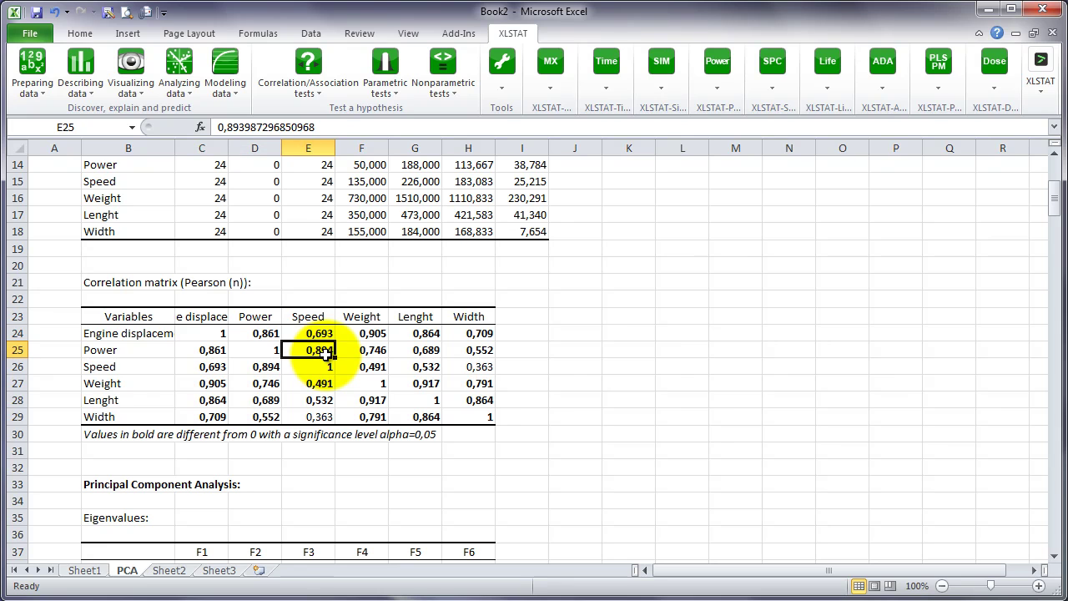
left_click(378, 332)
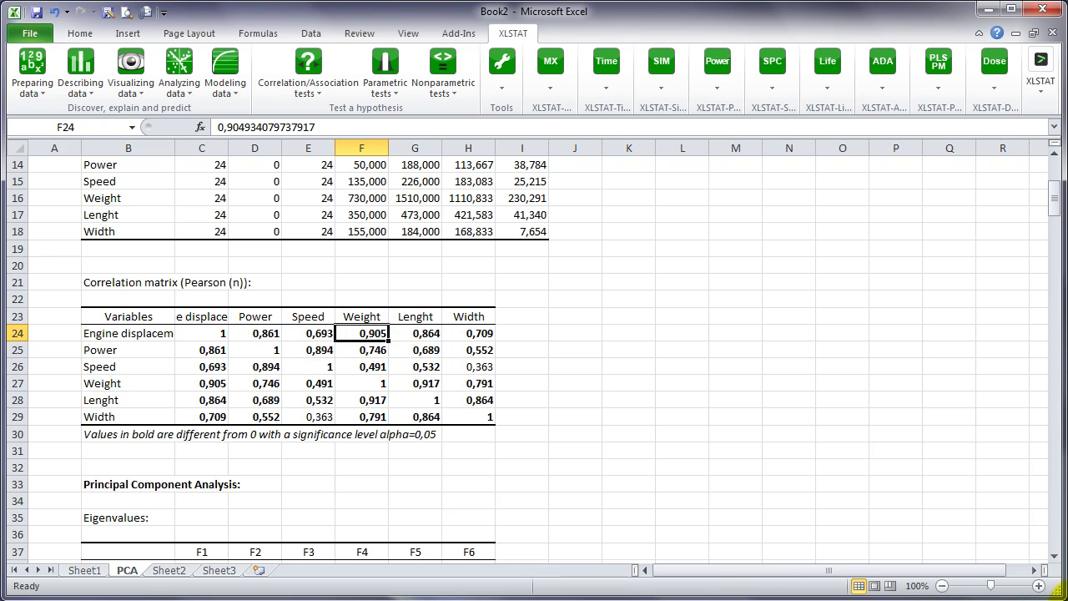
- Scroll to the Eigenvalues table and check F1's full eigenvalue of 4,656
left_click(1054, 556)
left_click_drag(1054, 557, 1054, 557)
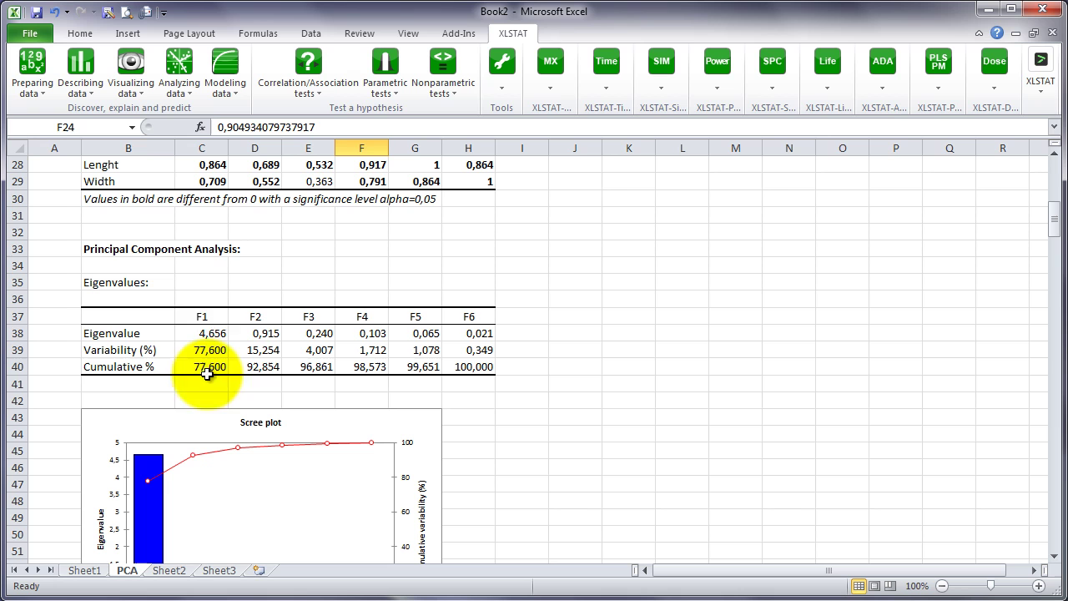
left_click(207, 334)
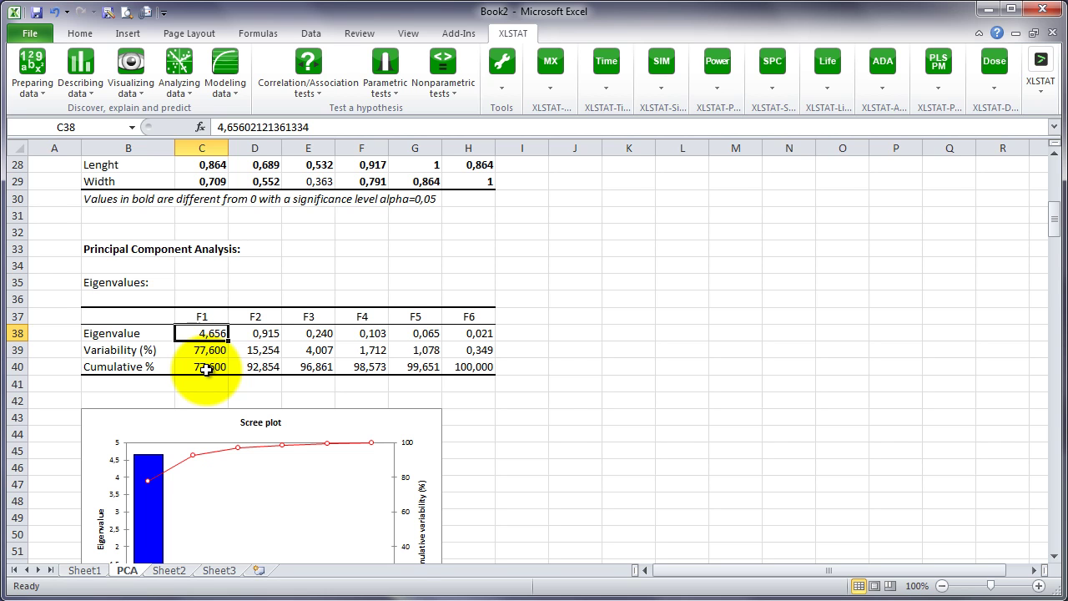
- Enter =SUM(C38:H38) in I38 so the six eigenvalues total 6,000
left_click(519, 339)
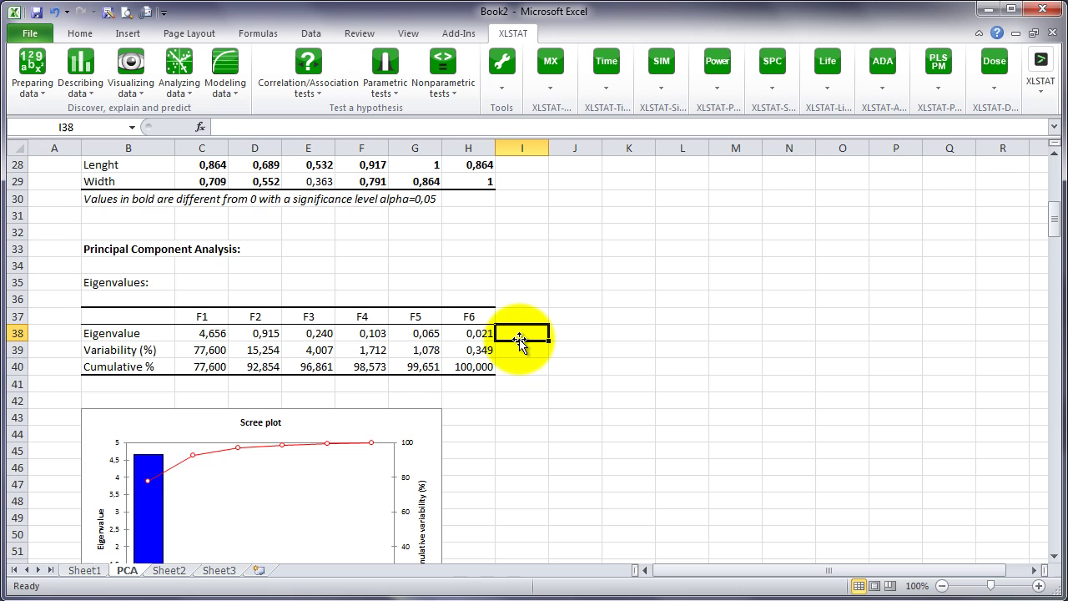
type("=")
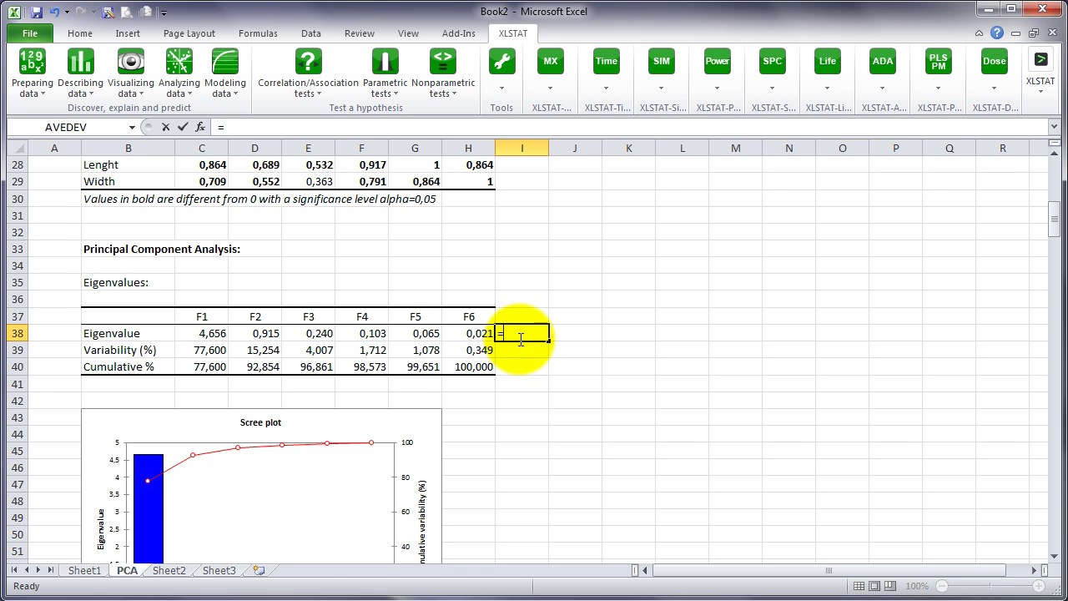
type("su")
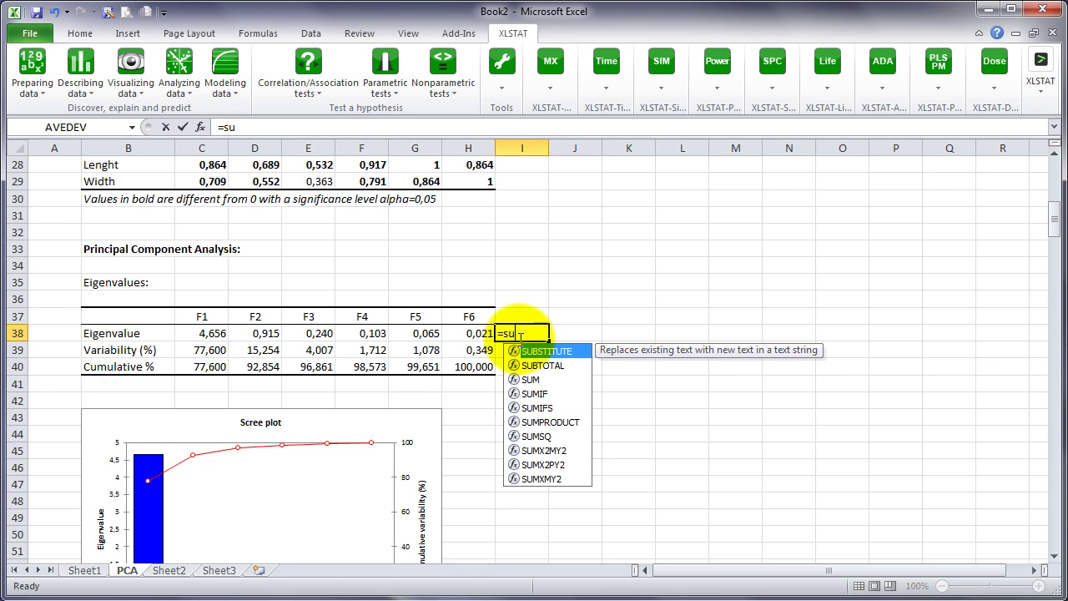
left_click(526, 380)
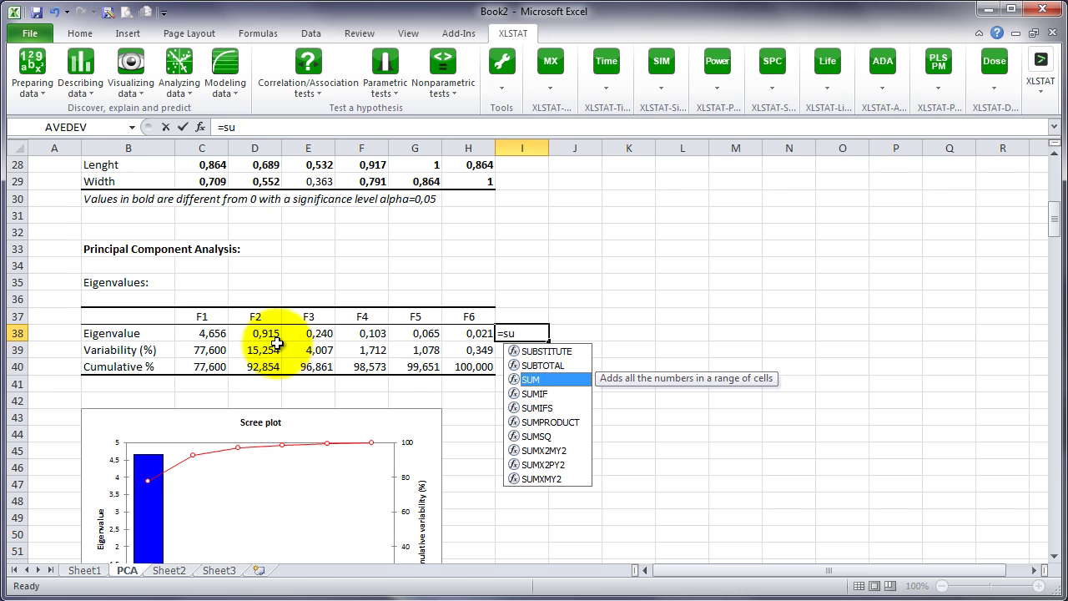
double_click(526, 382)
left_click_drag(209, 330, 460, 327)
key("Return")
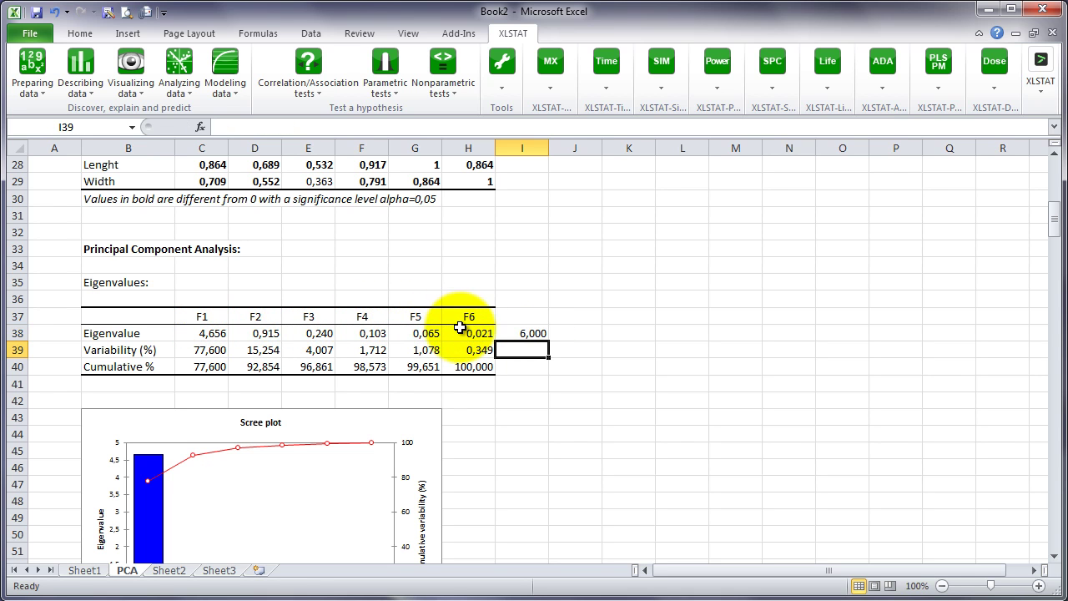
left_click(201, 333)
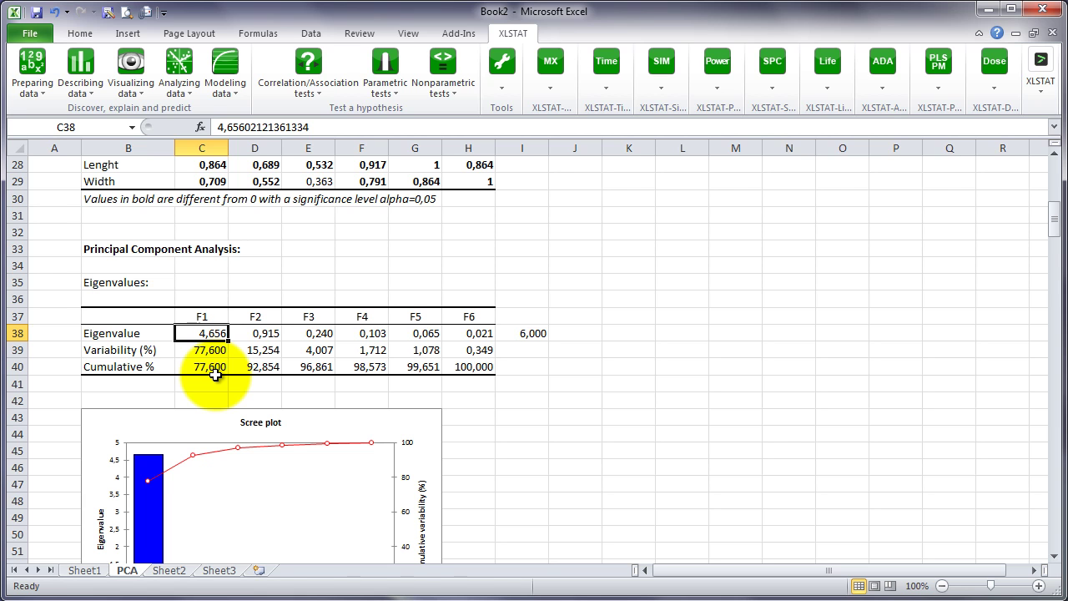
left_click(211, 349)
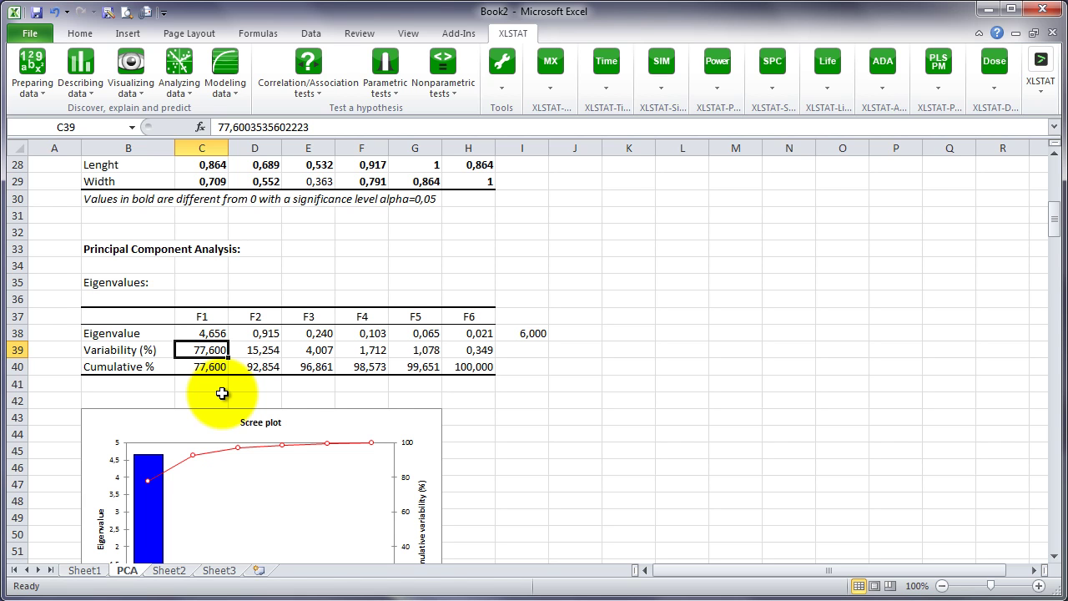
left_click(258, 350)
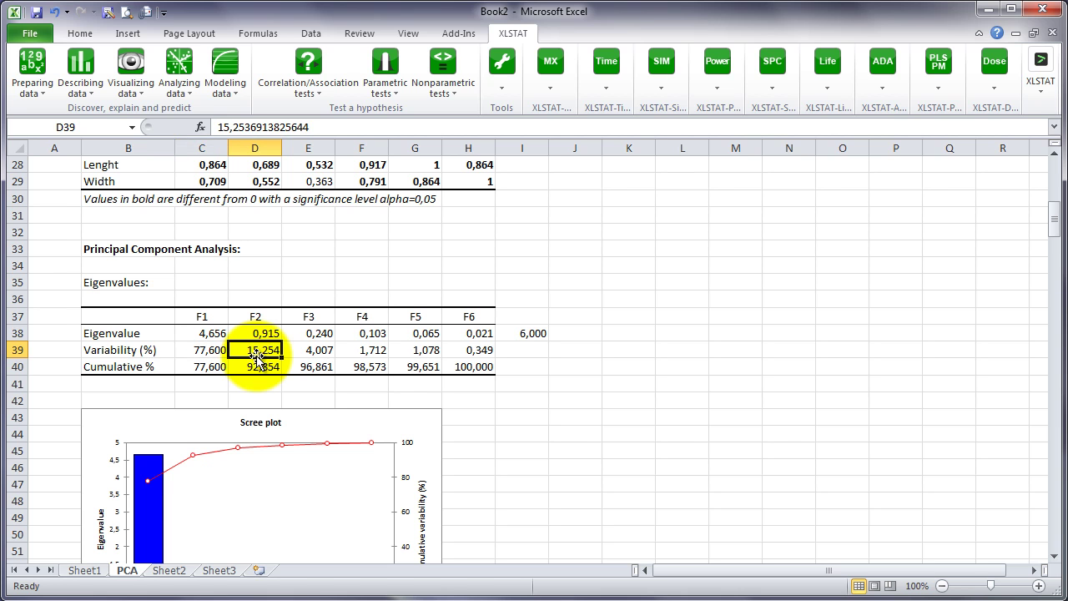
left_click(317, 354)
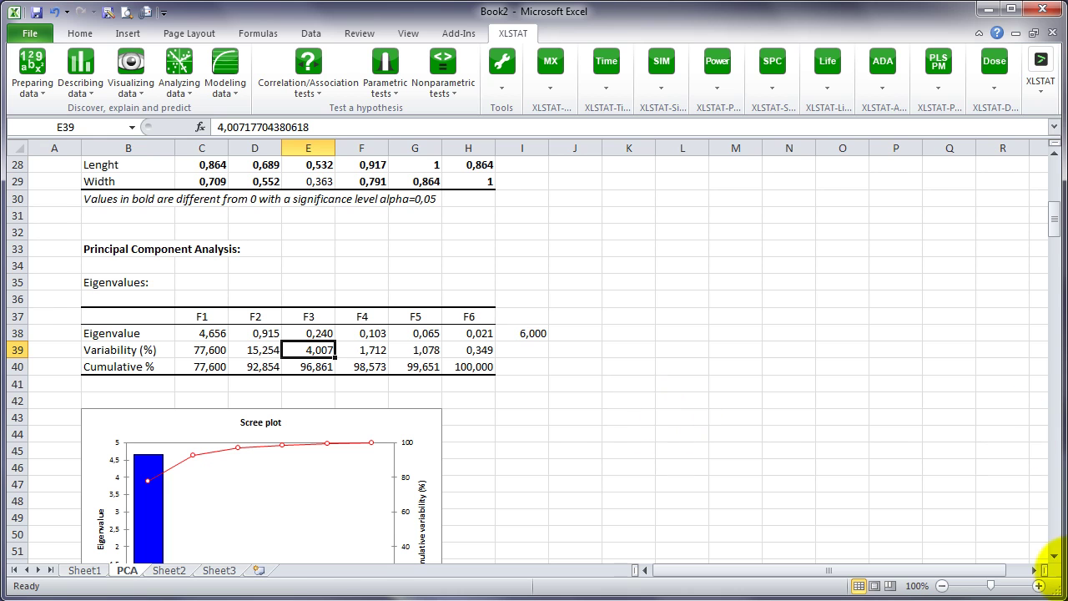
- Scroll to the scree plot and inspect its eigenvalue bars and cumulative variability line values
left_click_drag(1053, 557, 1053, 557)
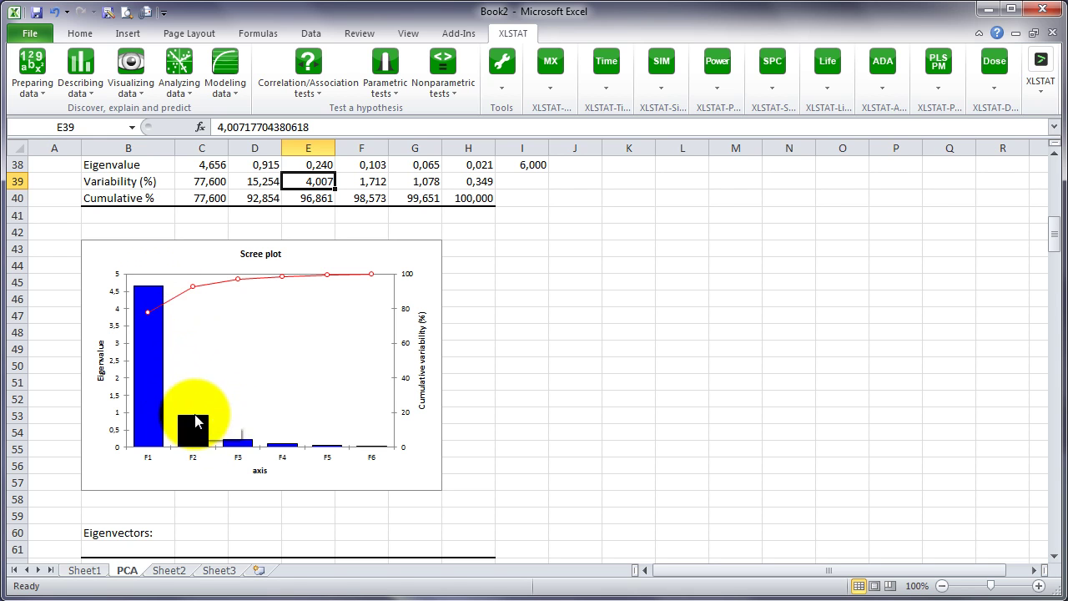
mouse_move(241, 444)
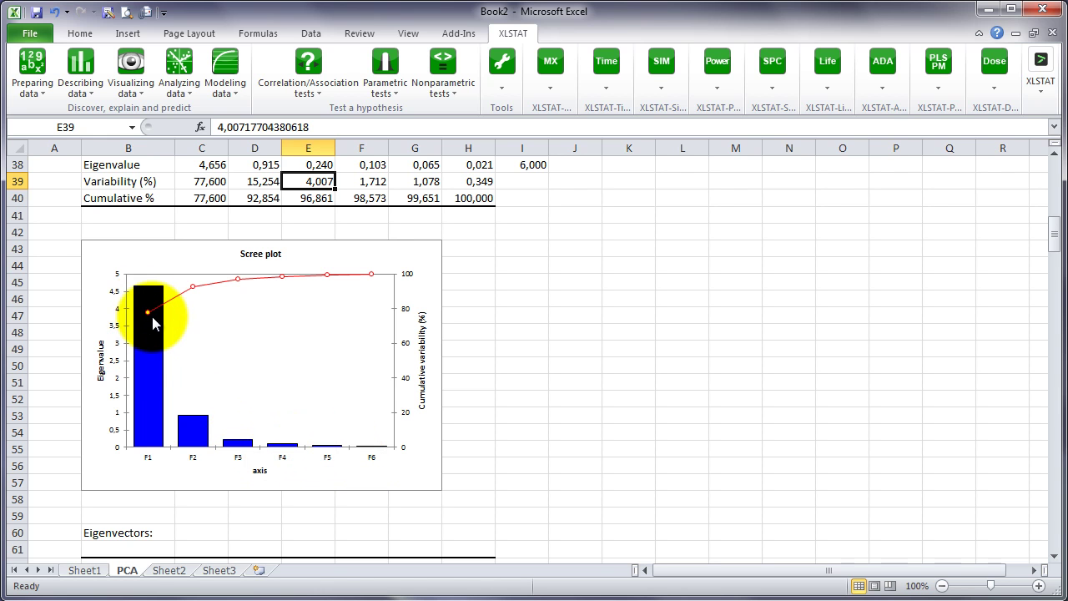
mouse_move(151, 316)
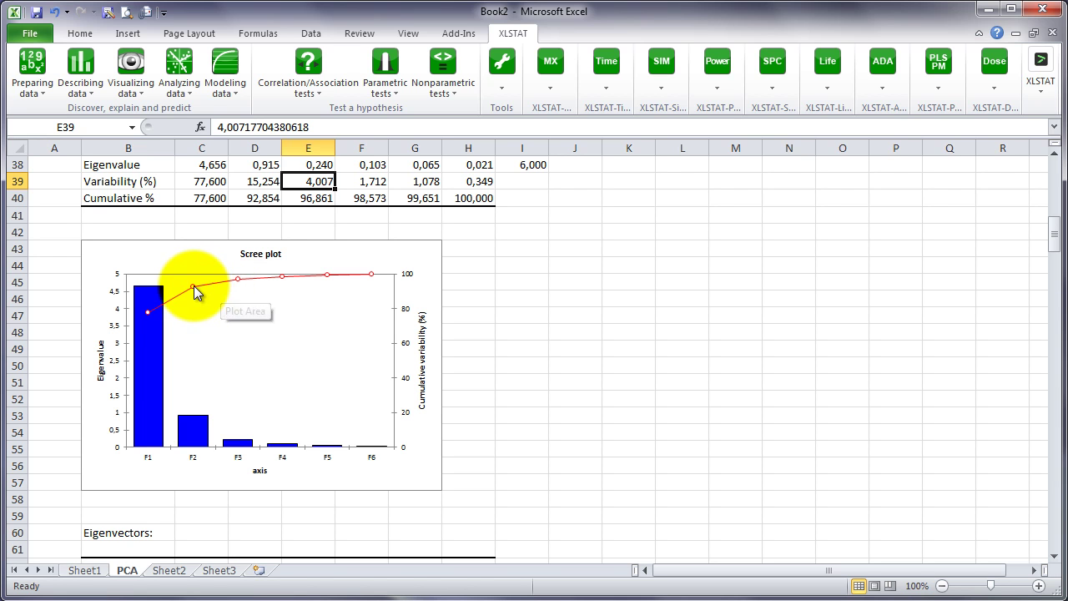
mouse_move(193, 287)
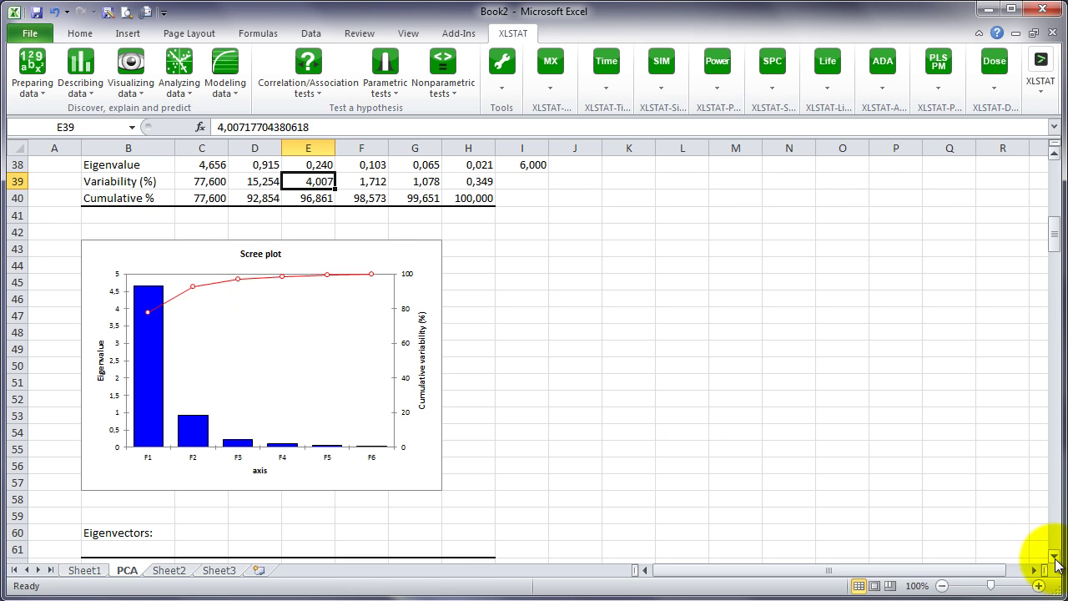
left_click_drag(1055, 558, 1056, 558)
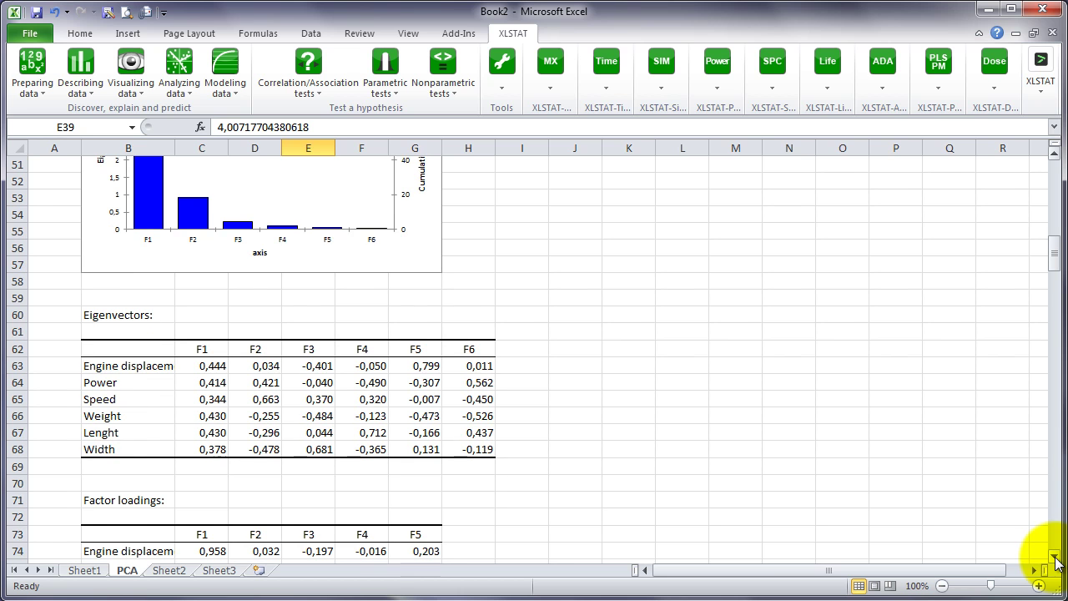
left_click(214, 366)
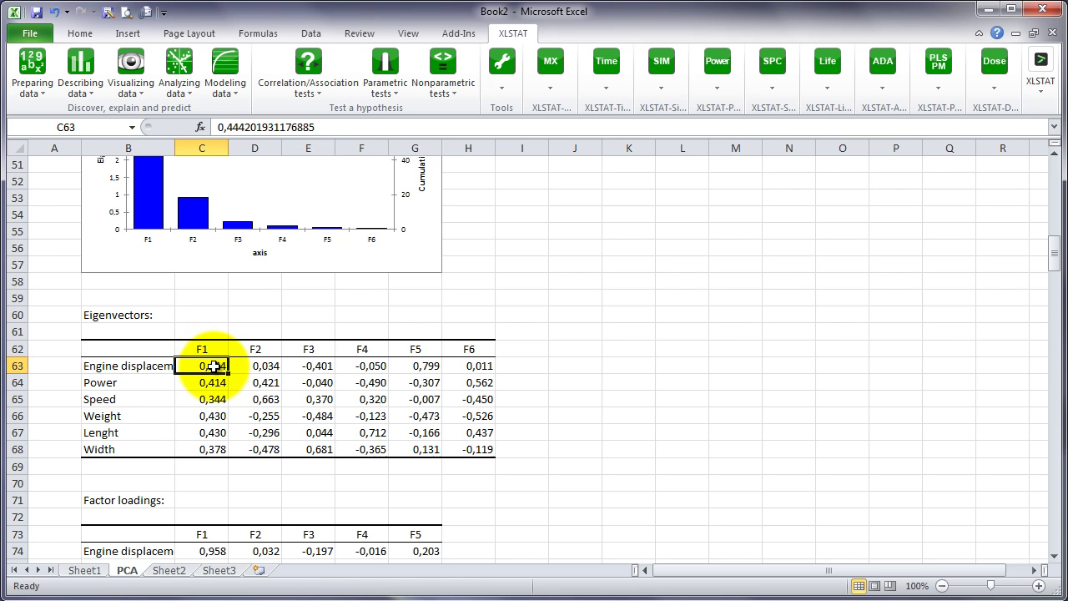
left_click(209, 450)
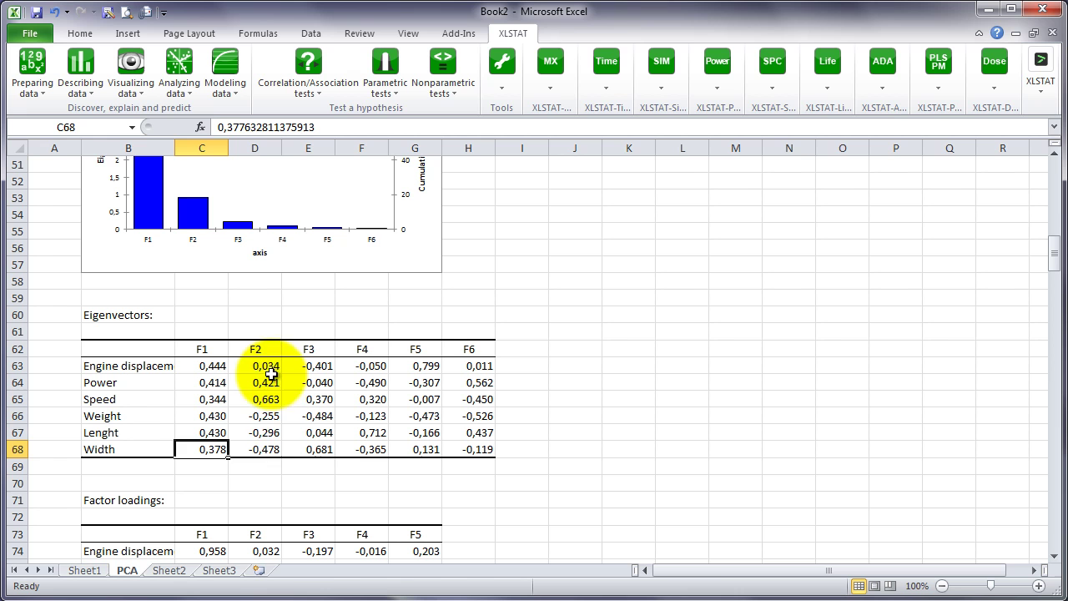
left_click(266, 400)
left_click_drag(266, 399, 263, 367)
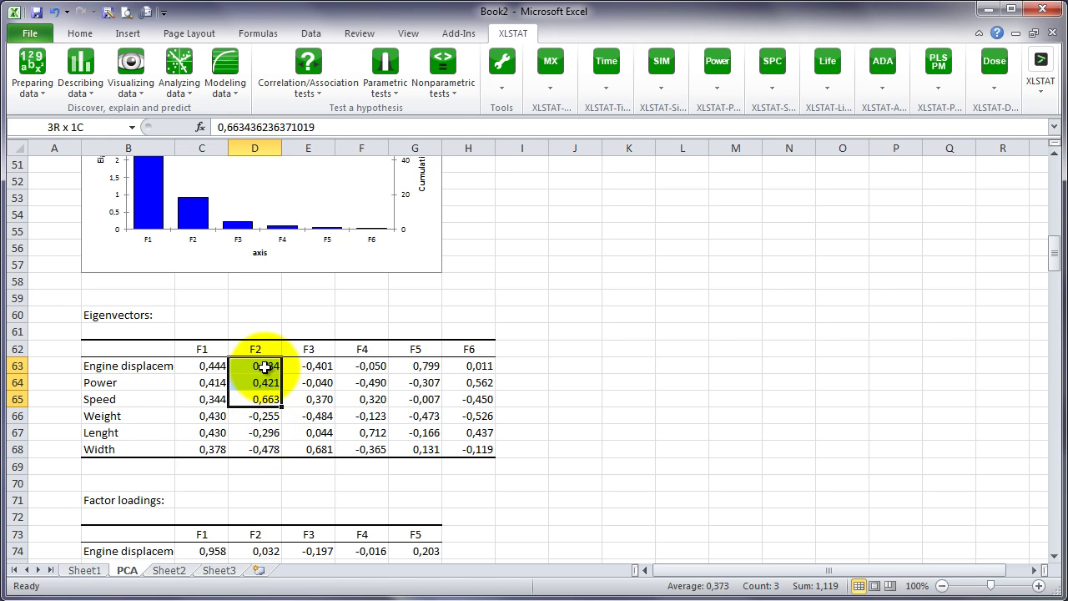
left_click(266, 416)
left_click_drag(266, 417, 266, 449)
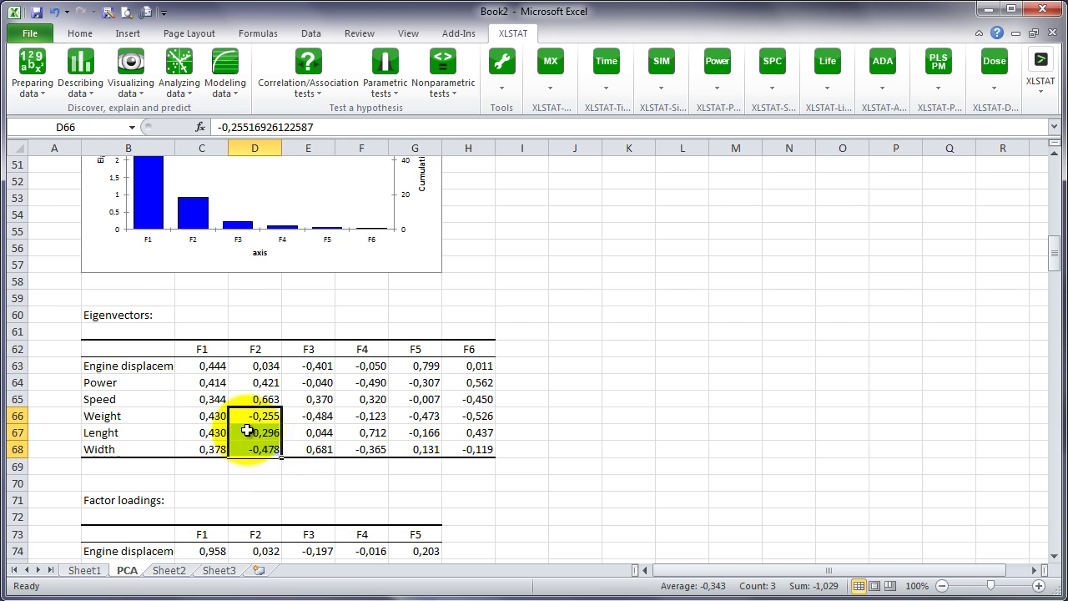
scroll(247, 430, "up", 2)
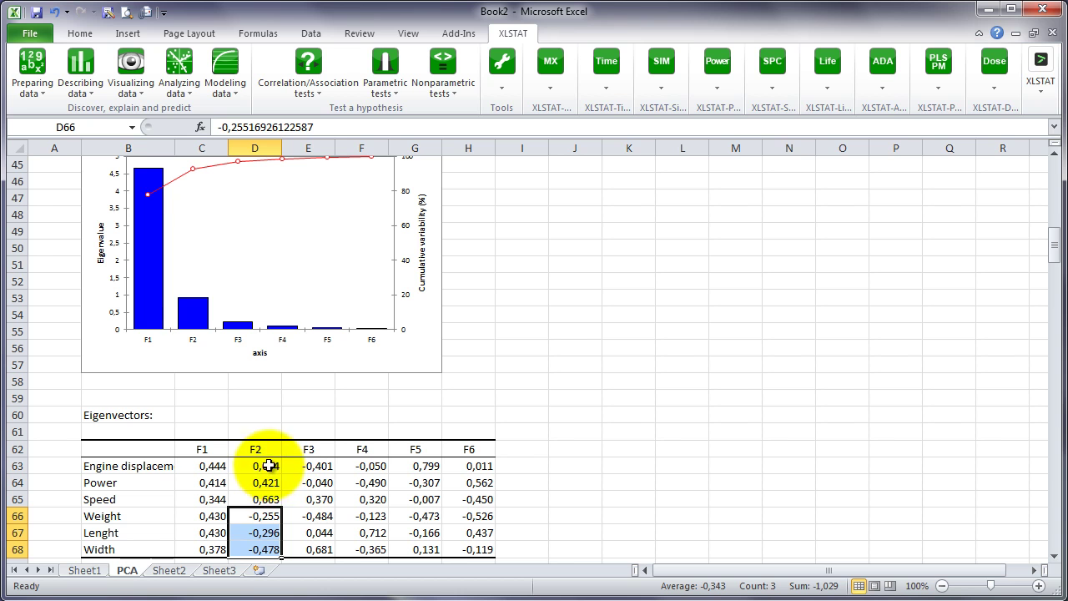
- Scroll past Factor loadings and the correlation circle charts to the variables' contribution and squared cosine tables
left_click(1053, 556)
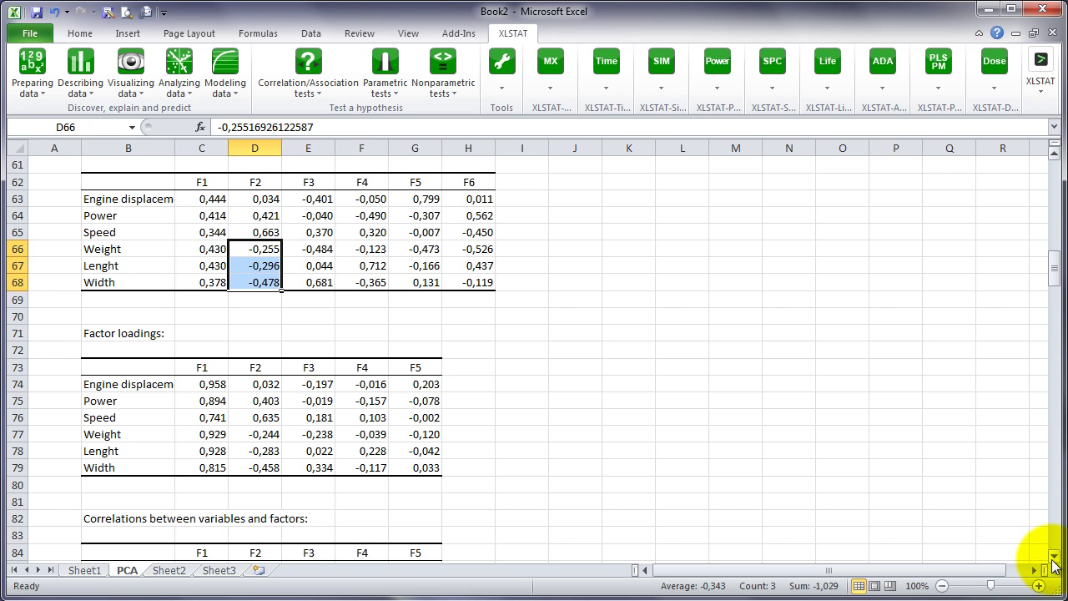
left_click(1052, 557)
left_click(1053, 556)
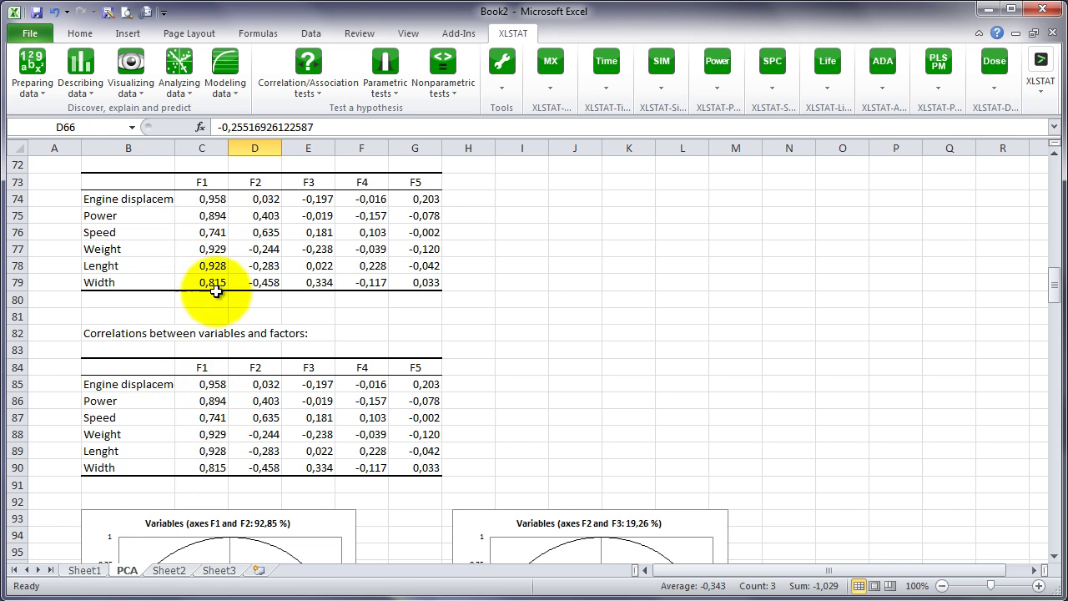
left_click(1052, 557)
left_click(1054, 557)
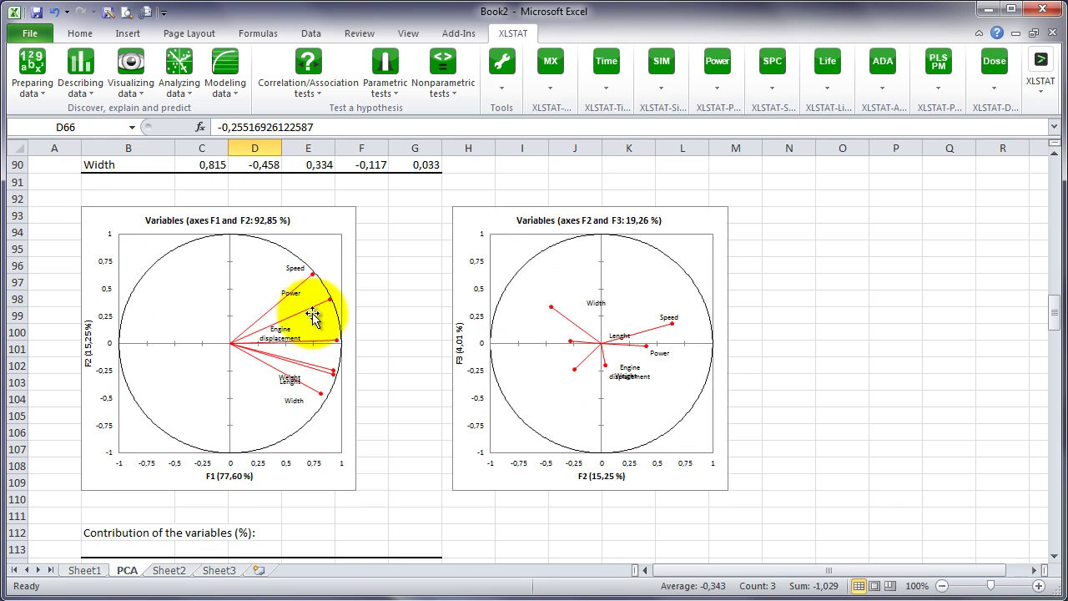
mouse_move(302, 291)
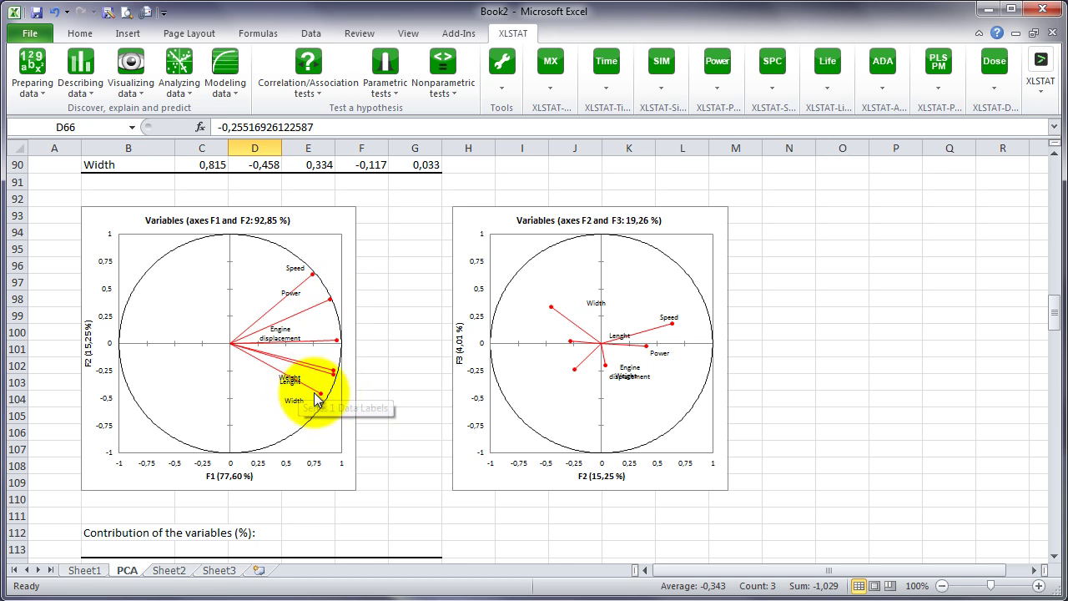
mouse_move(334, 403)
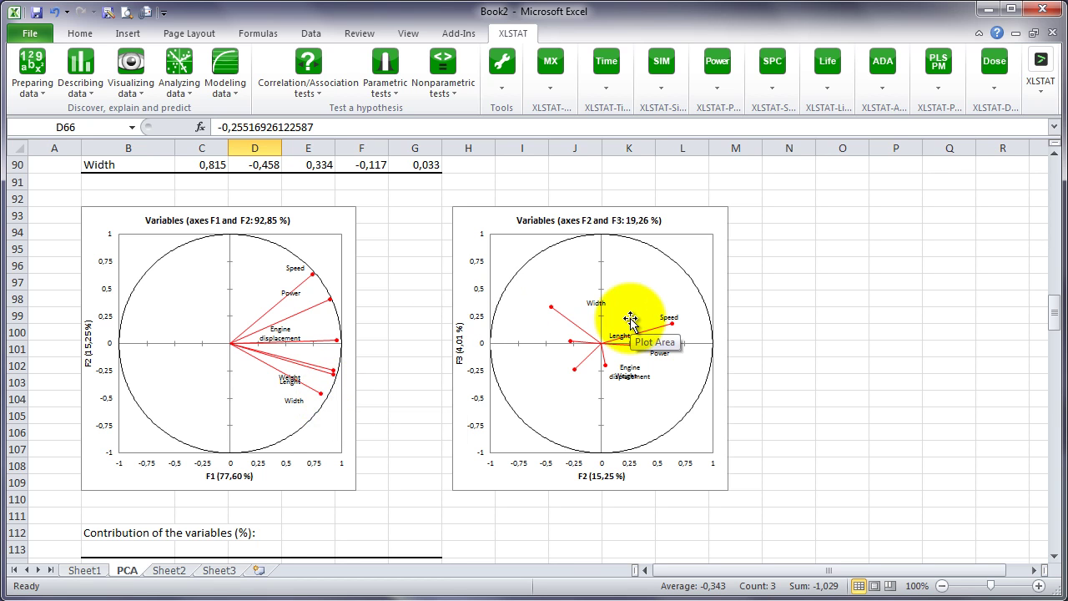
left_click(1055, 556)
left_click_drag(1055, 556, 1055, 557)
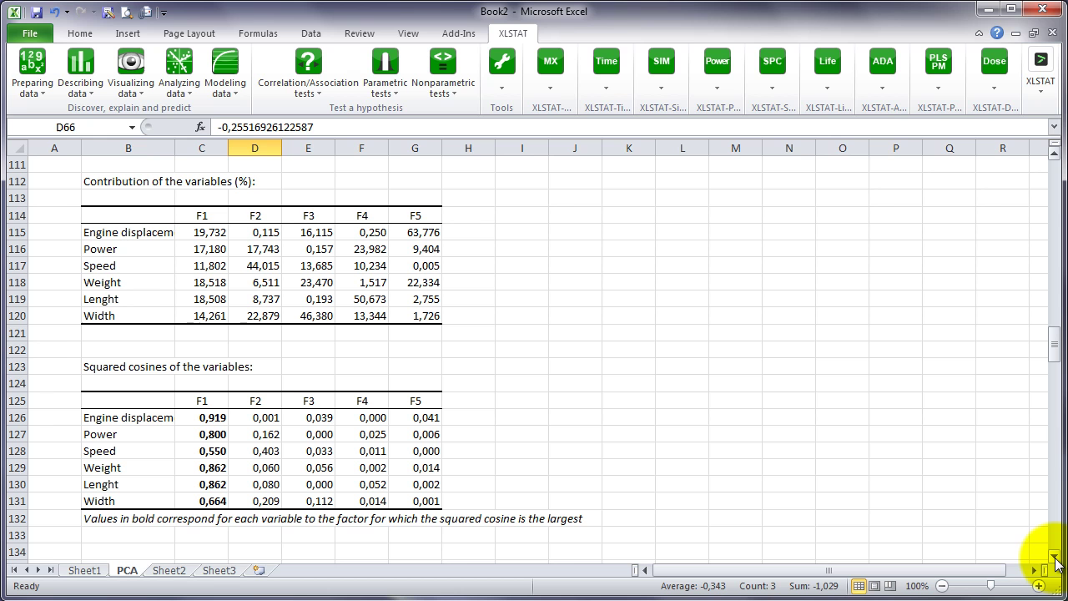
- Scroll through the factor scores to the observation charts and select the F1/F2 (92,85 %) chart
left_click(1055, 557)
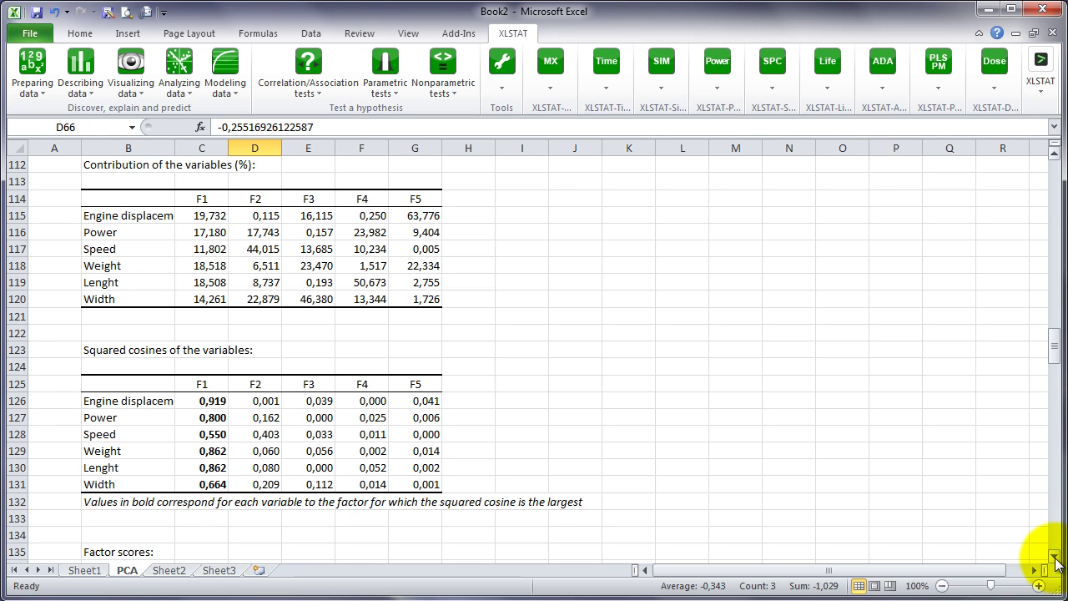
left_click_drag(1054, 558, 1055, 561)
left_click(1055, 557)
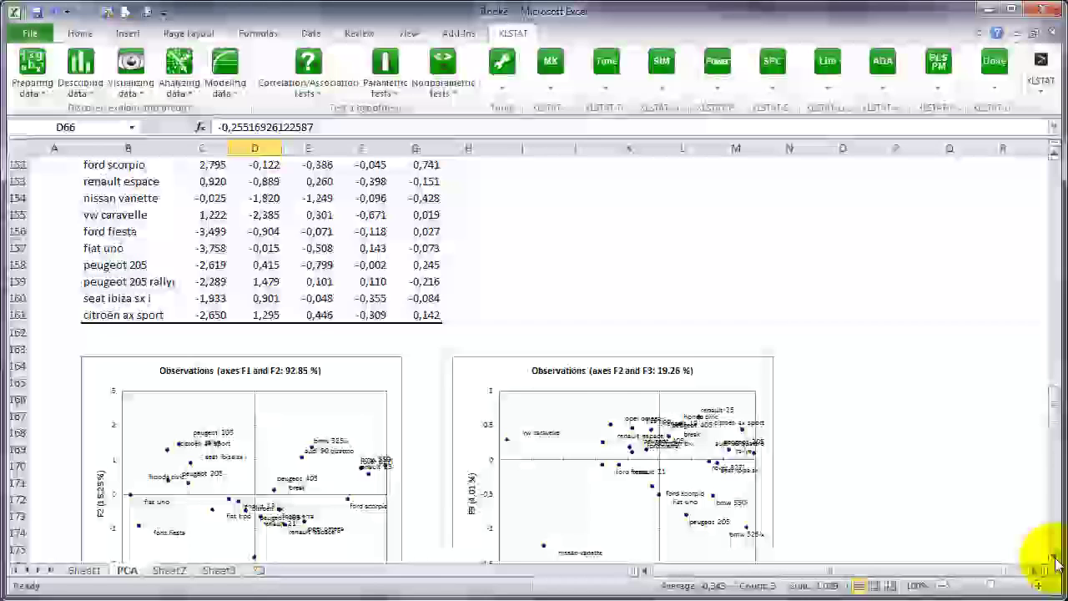
left_click(1053, 556)
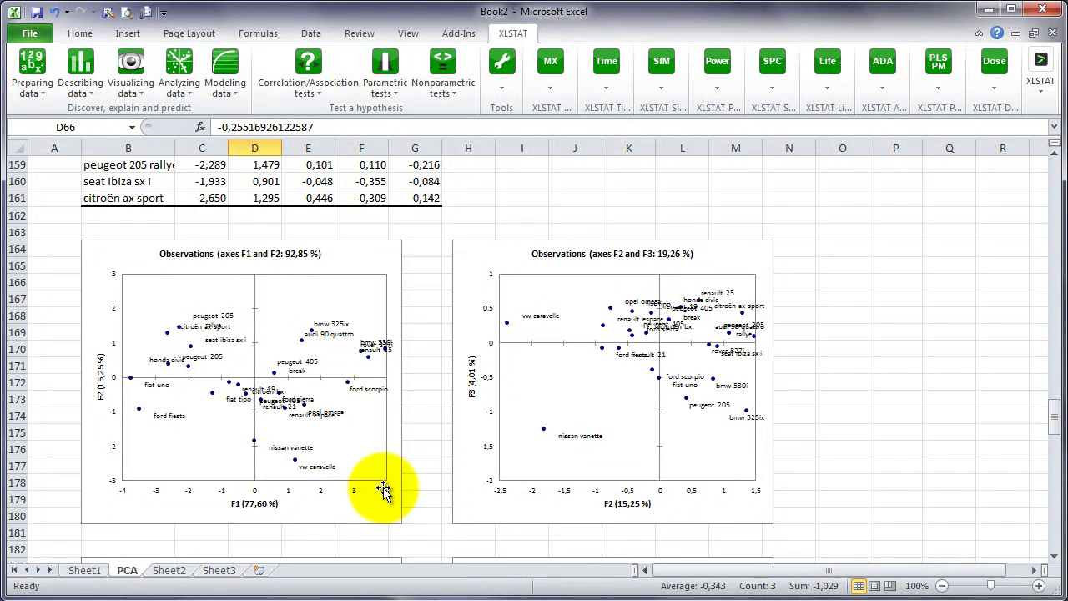
left_click(384, 490)
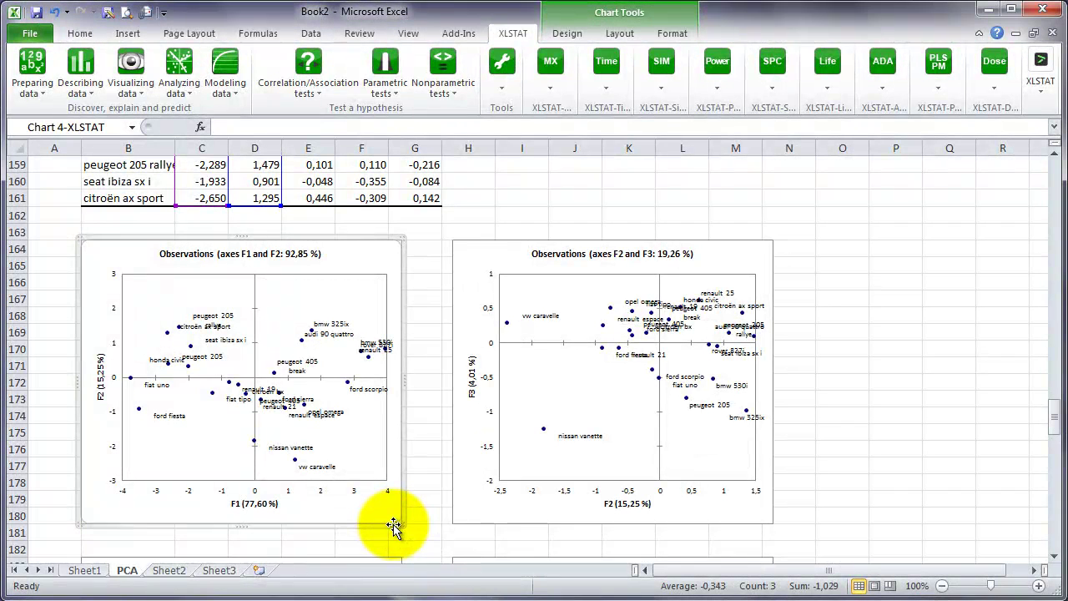
- Paste the F1/F2 observations chart onto the empty Sheet2
left_click(403, 501)
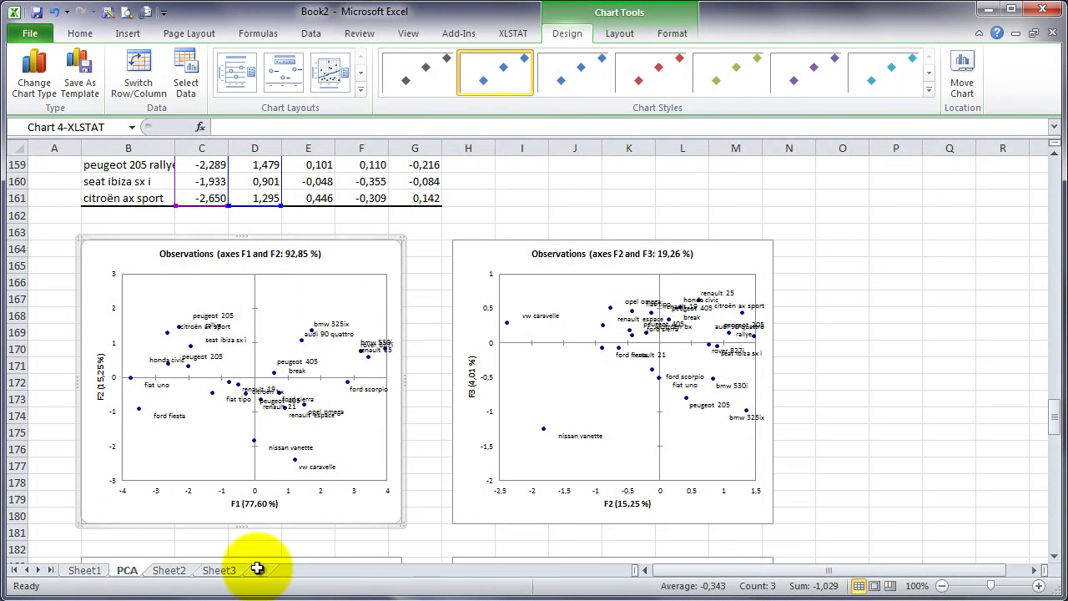
left_click(169, 571)
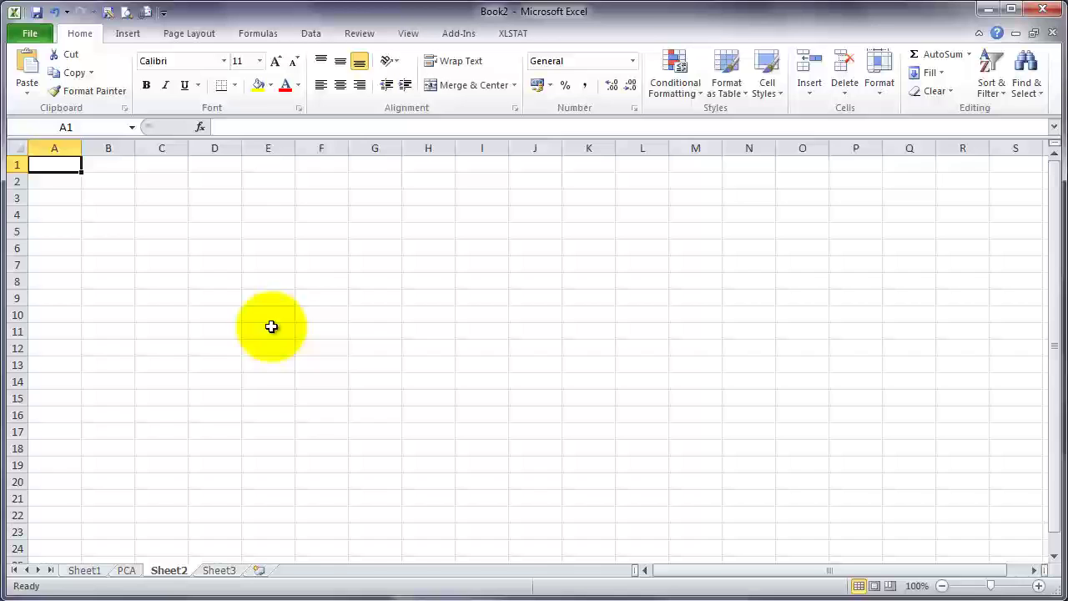
key("ctrl+v")
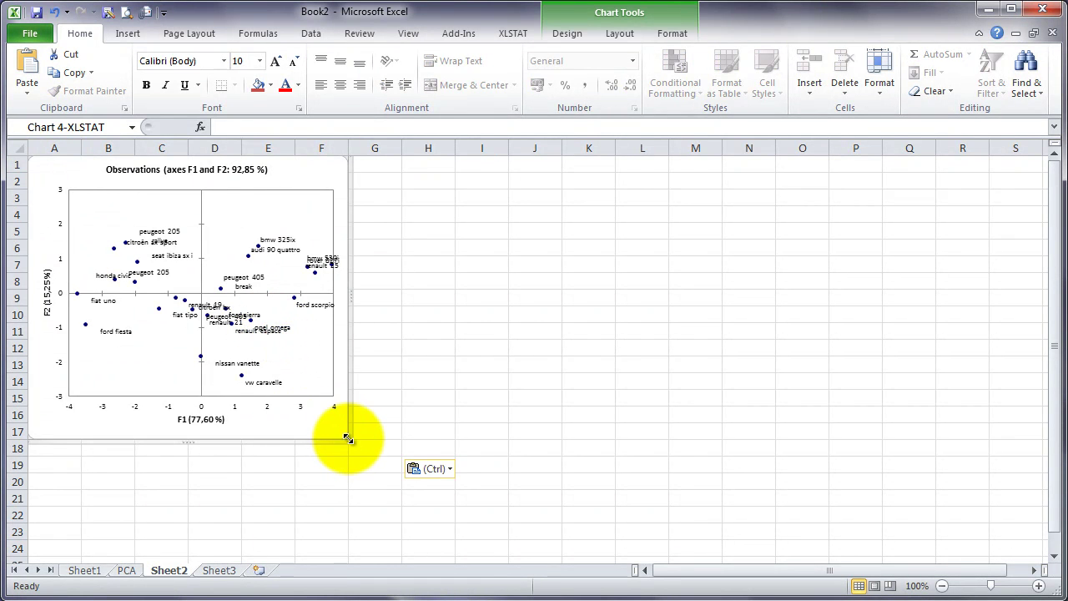
- Enlarge the pasted chart down and to the right so every car label is readable
left_click_drag(348, 438, 509, 555)
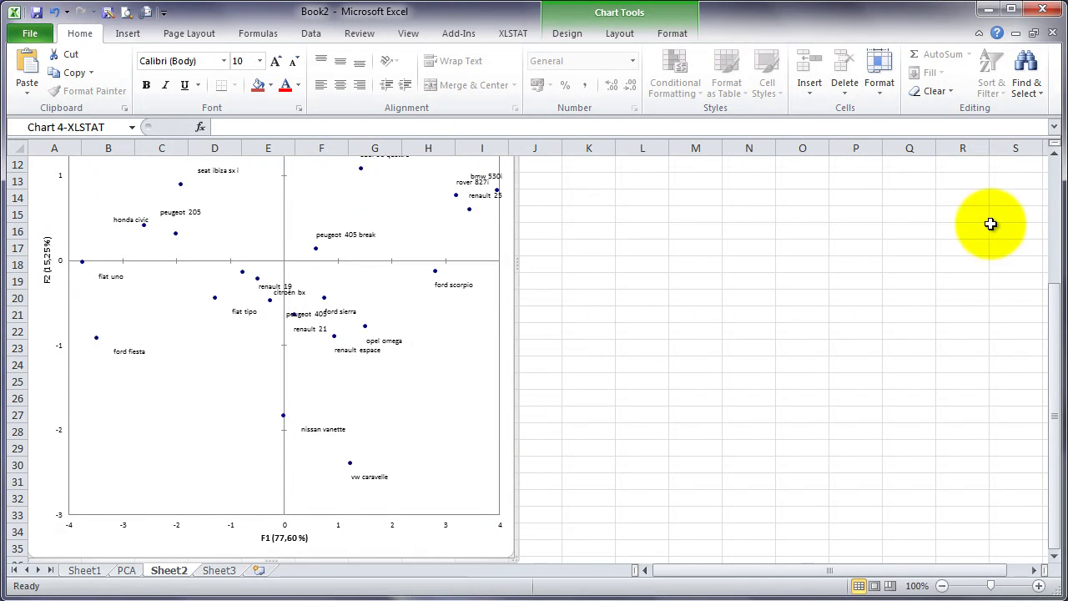
left_click(1053, 154)
left_click(1053, 154)
left_click(1053, 154)
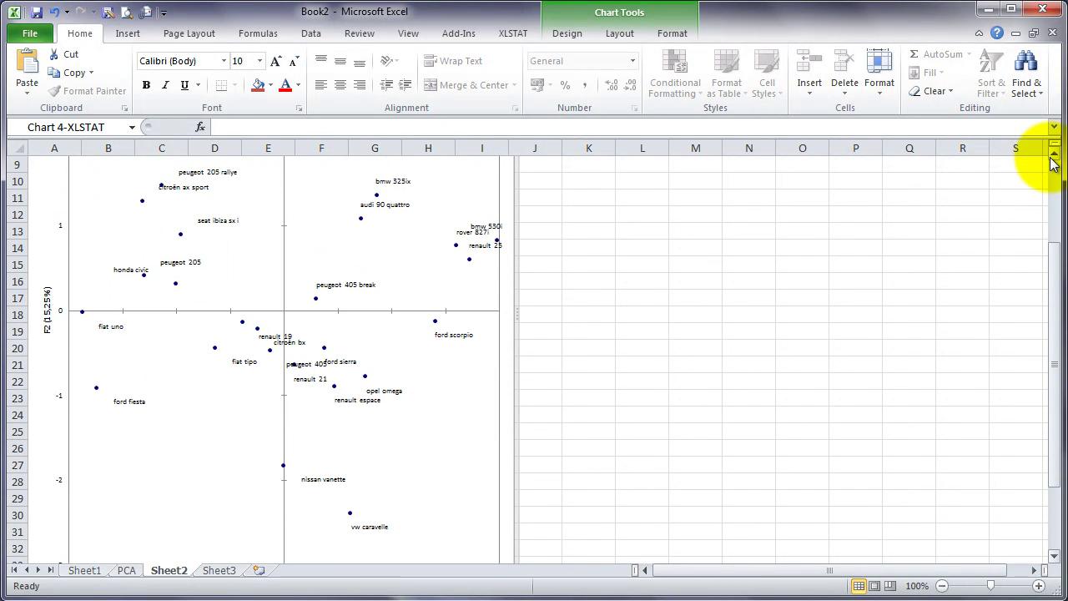
left_click(1053, 155)
left_click(1053, 156)
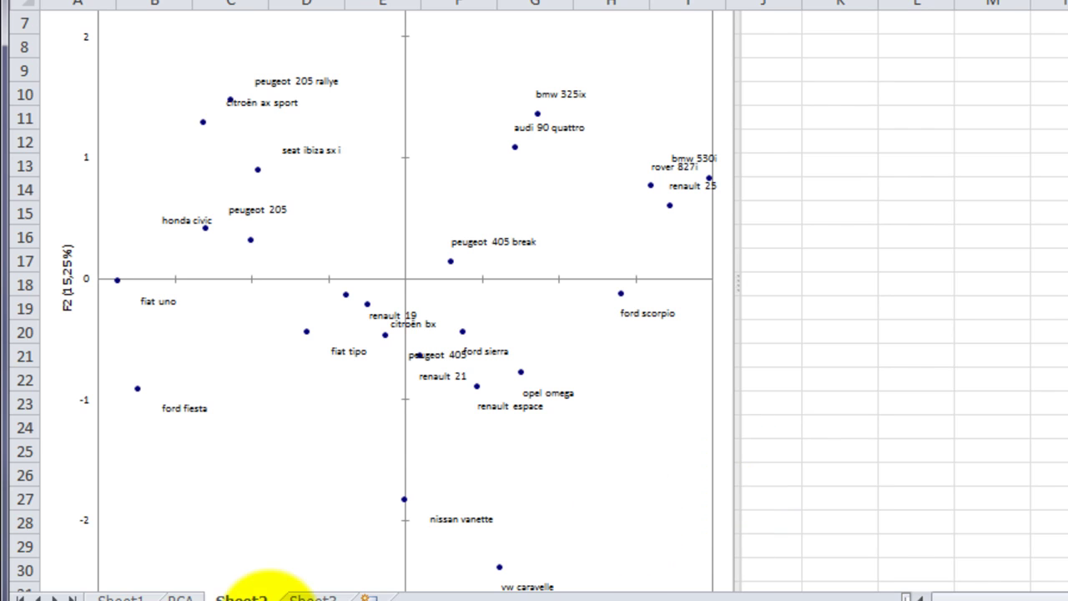
- Return to the PCA sheet and scroll past the biplots to the Contribution of the observations (%) table
left_click(184, 596)
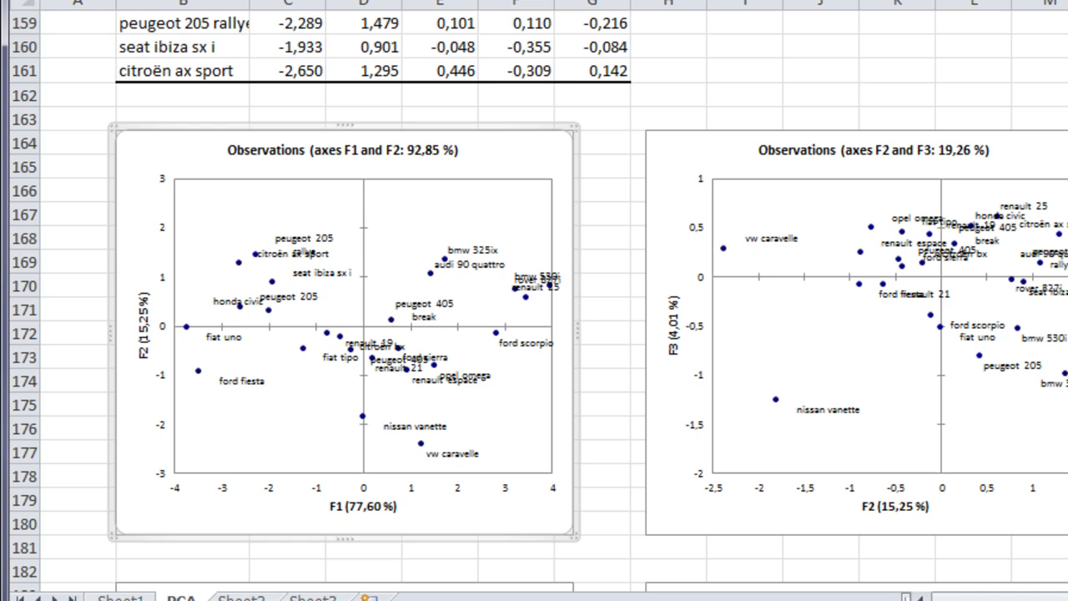
scroll(534, 301, "down", 3)
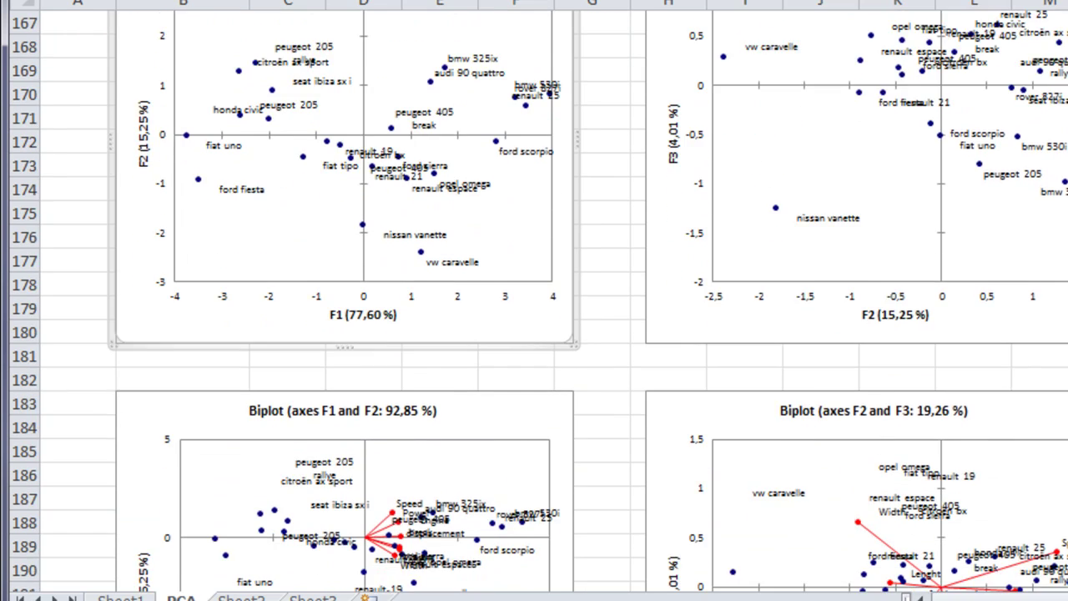
scroll(534, 300, "down", 5)
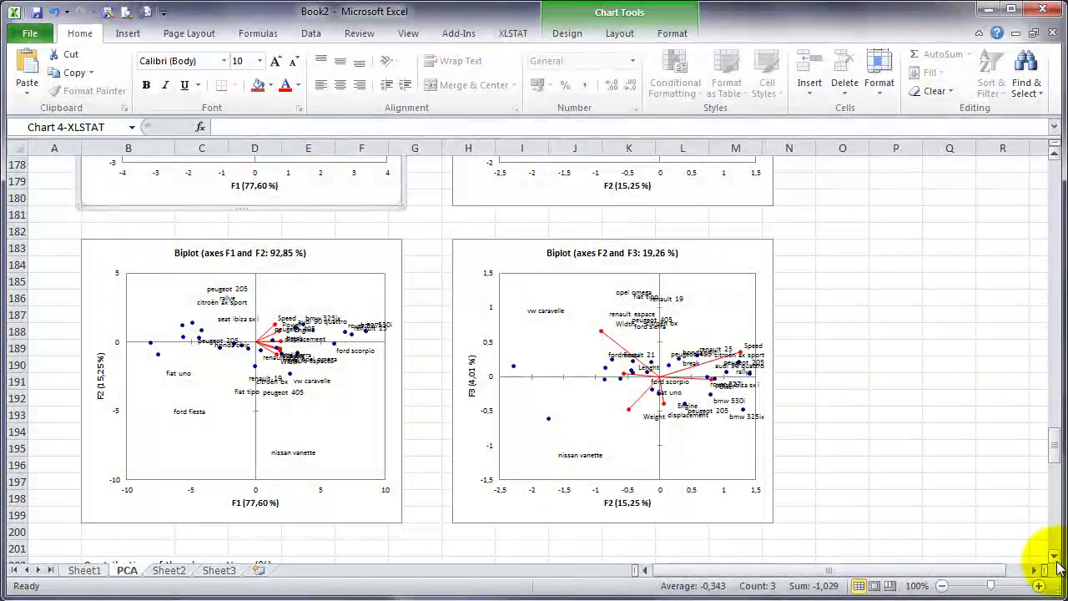
left_click(1054, 558)
left_click_drag(1054, 559, 1056, 562)
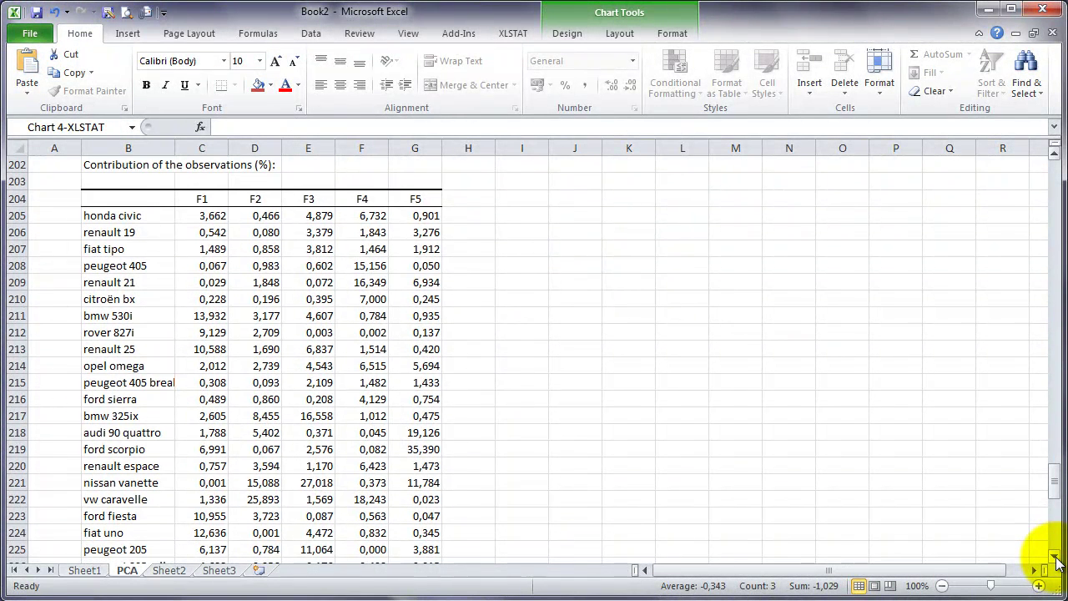